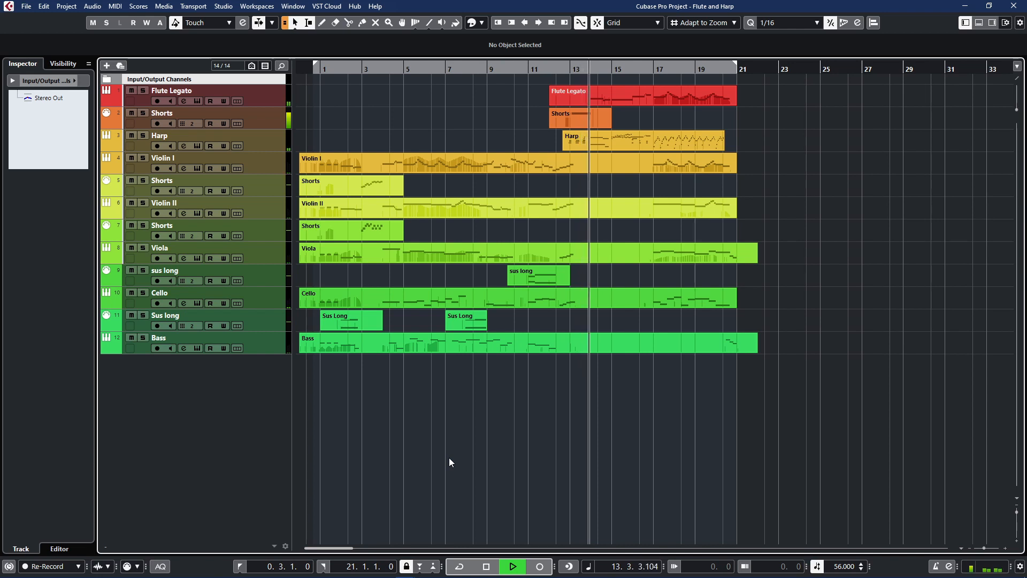
# - Stop playback and open the Flute Legato track's Play instrument, placing its window over the project
pyautogui.press('space')
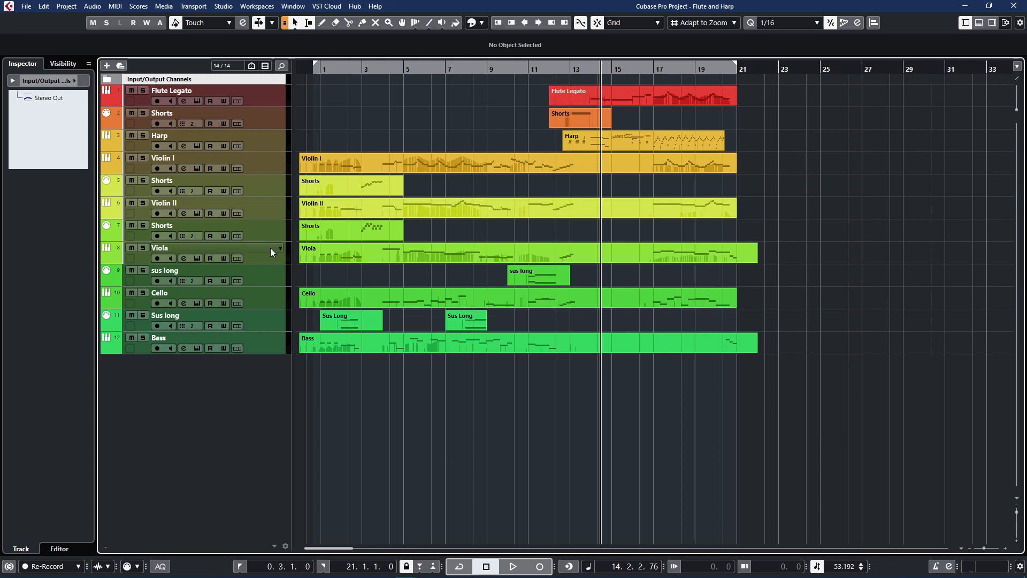
pyautogui.click(258, 96)
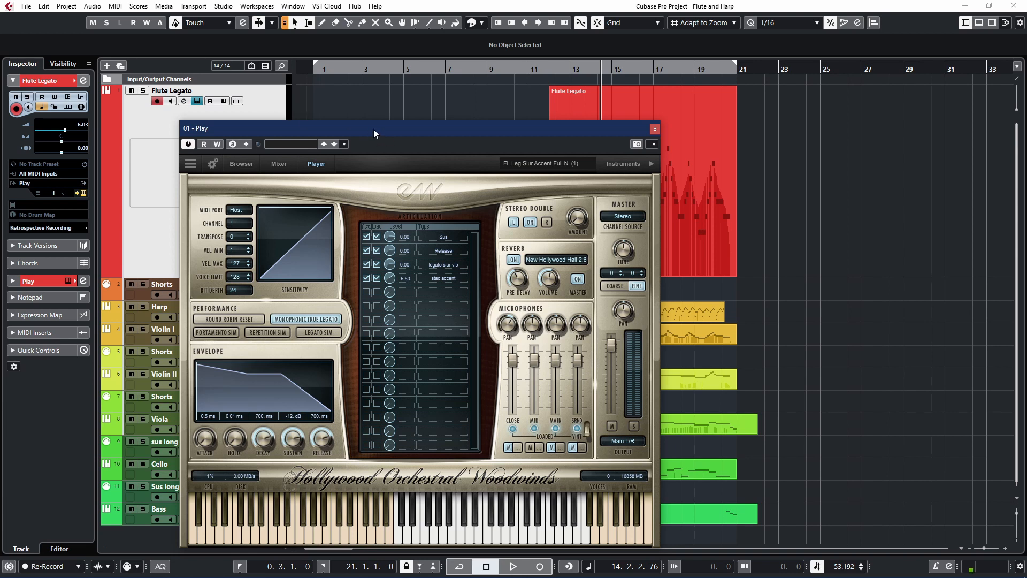
pyautogui.moveTo(373, 130); pyautogui.dragTo(363, 95)
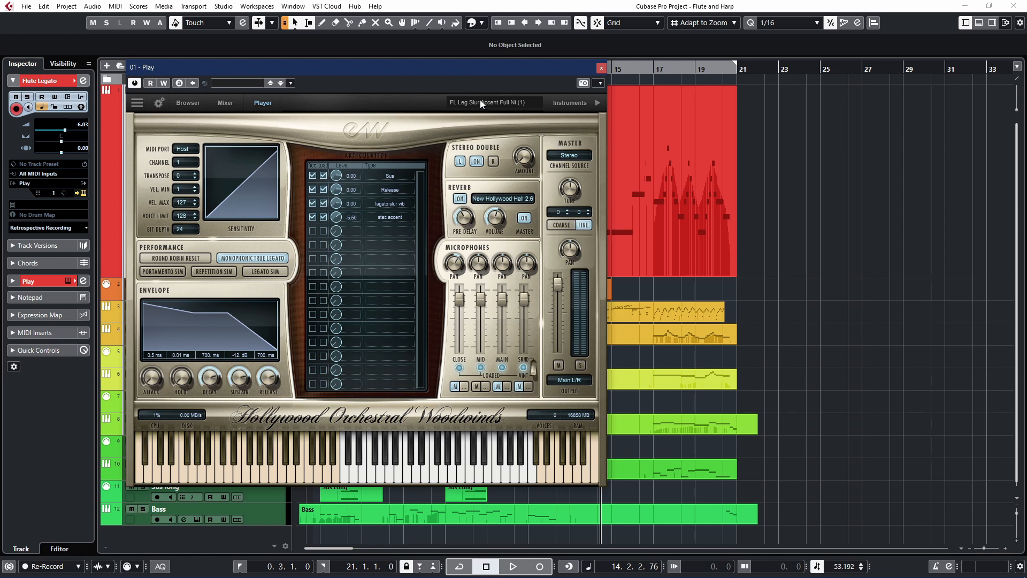
pyautogui.moveTo(467, 67); pyautogui.dragTo(602, 133)
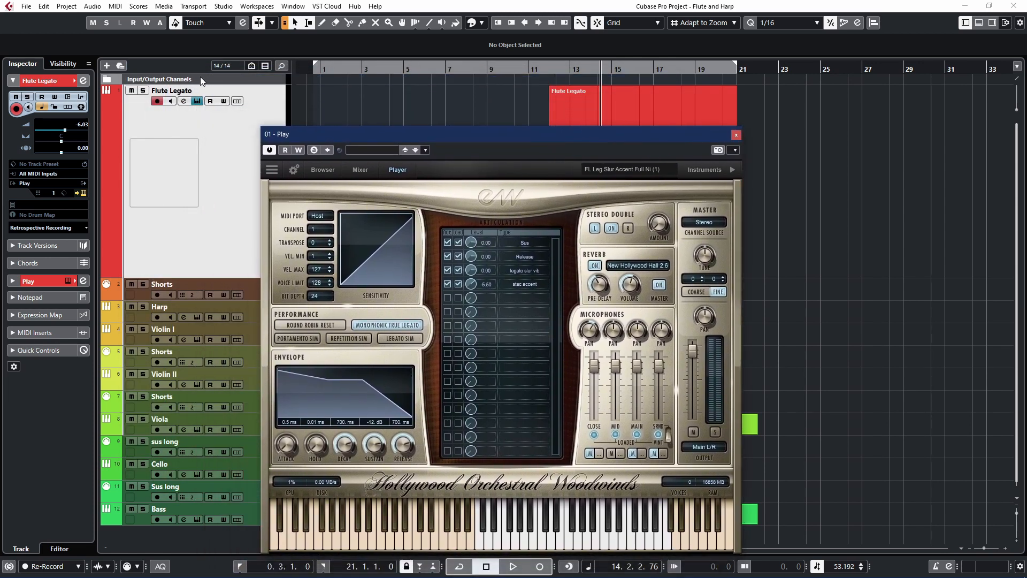
# - Solo the Flute Legato track and play its passage with only the Close microphone audible
pyautogui.click(143, 91)
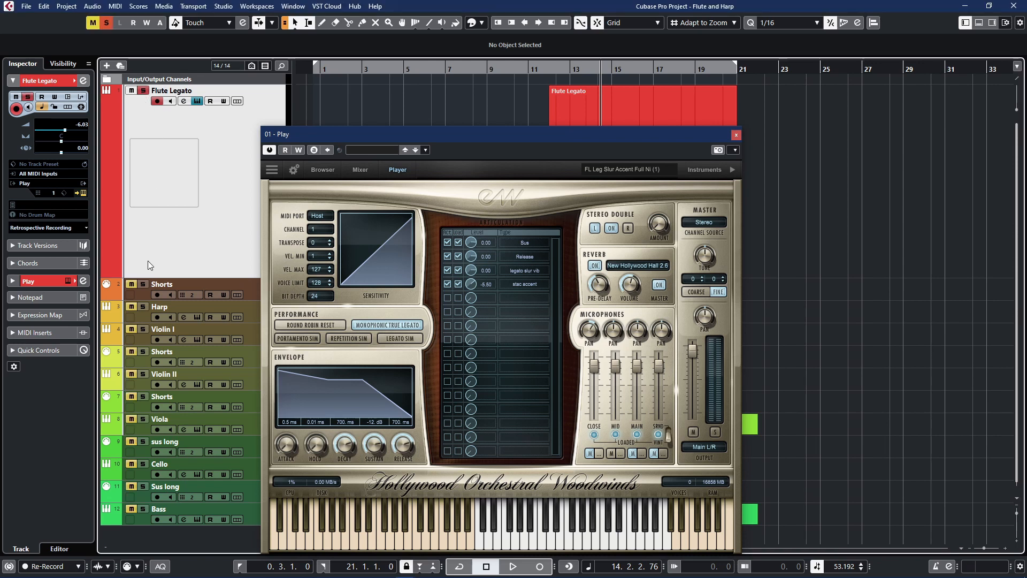
pyautogui.moveTo(433, 134); pyautogui.dragTo(261, 102)
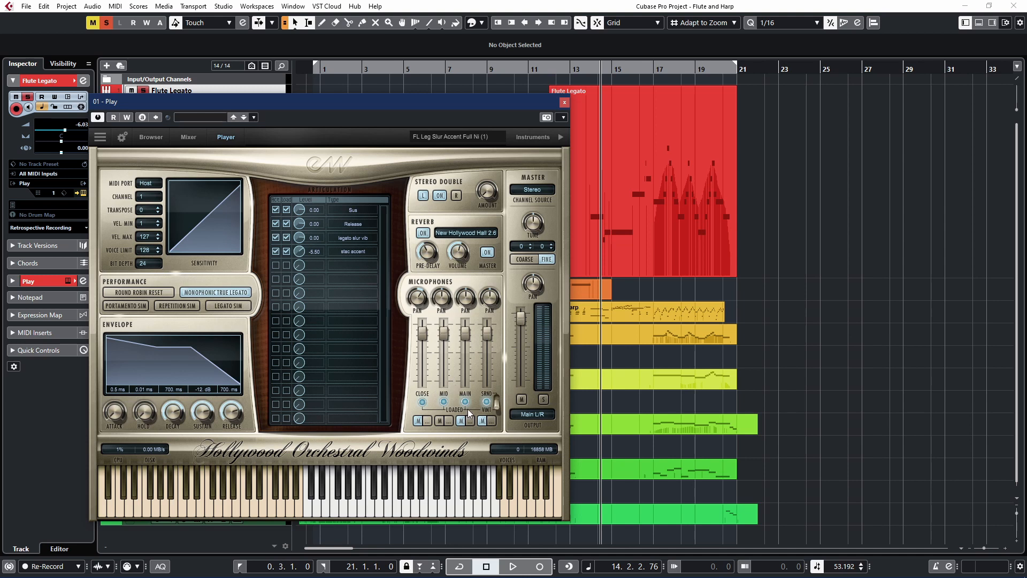
pyautogui.click(437, 420)
pyautogui.moveTo(447, 108); pyautogui.dragTo(399, 92)
pyautogui.press('space')
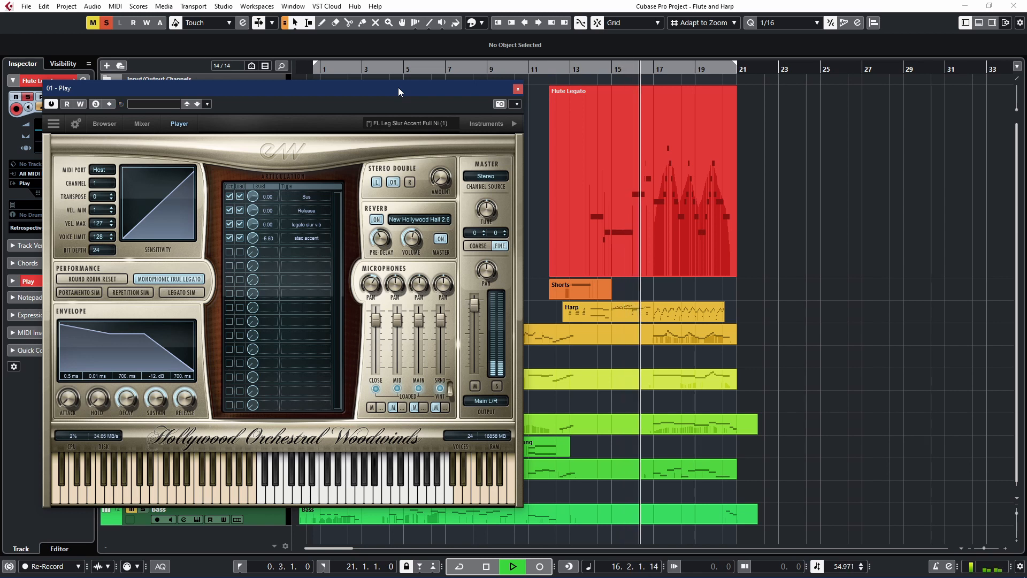
pyautogui.press('space')
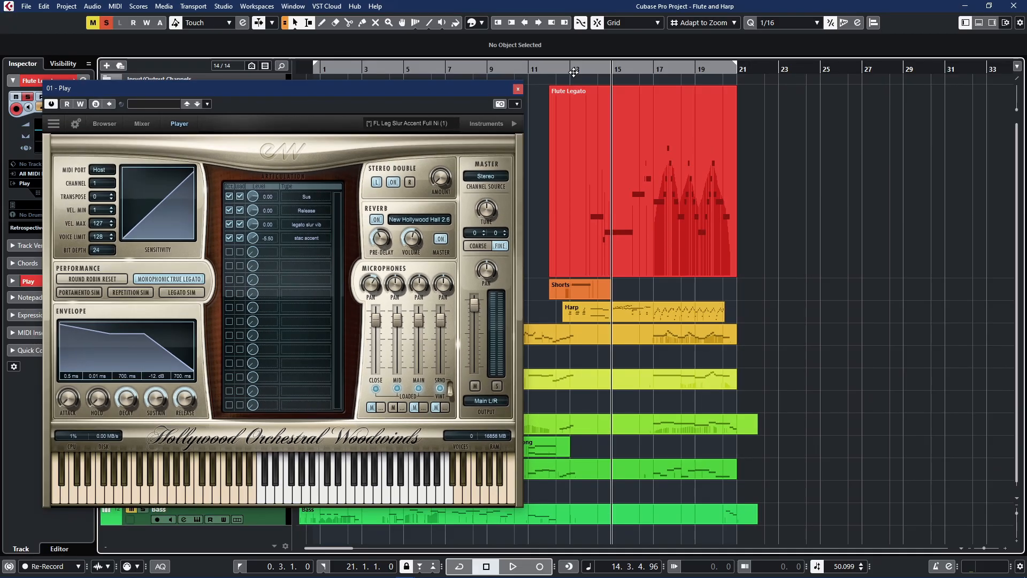
# - Play the flute passage through the Mid, Main and Surround microphones one at a time, then mute Surround again
pyautogui.press('space')
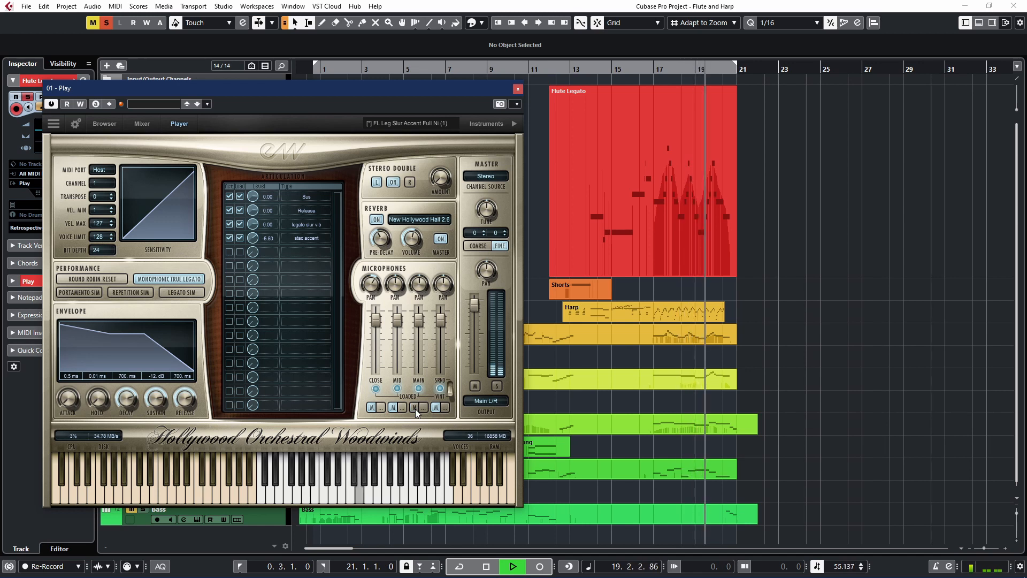
pyautogui.press('space')
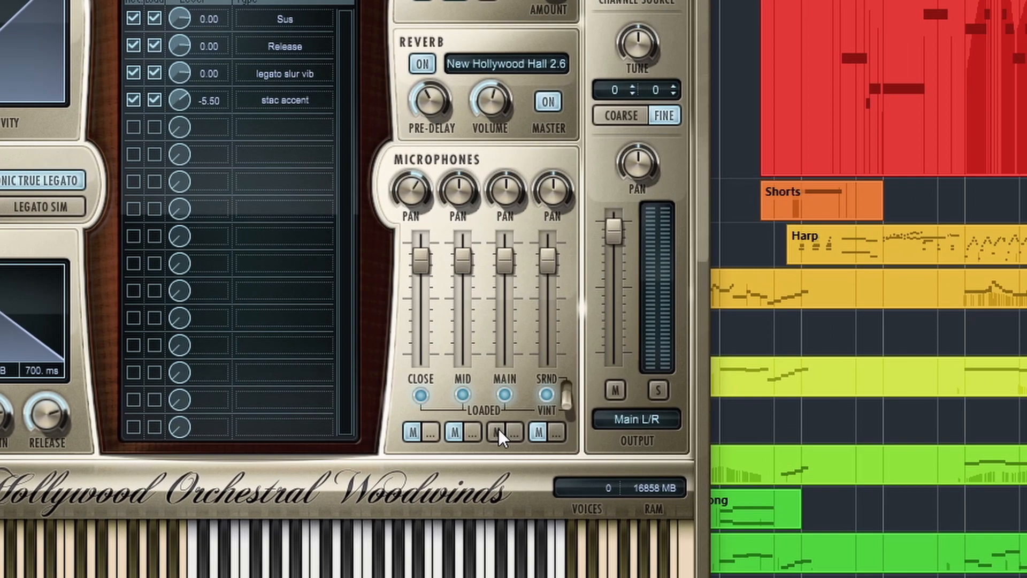
pyautogui.press('space')
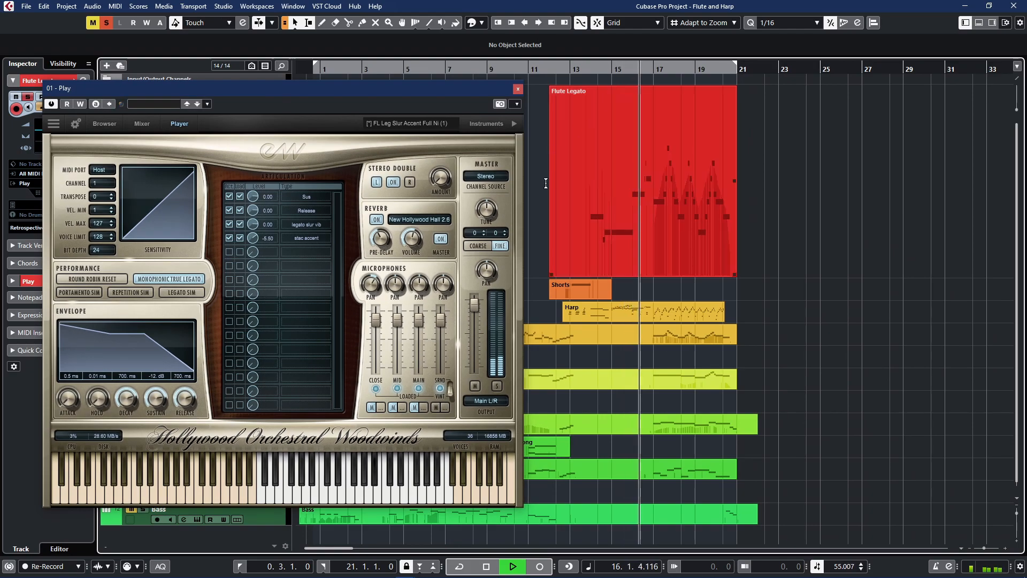
pyautogui.press('space')
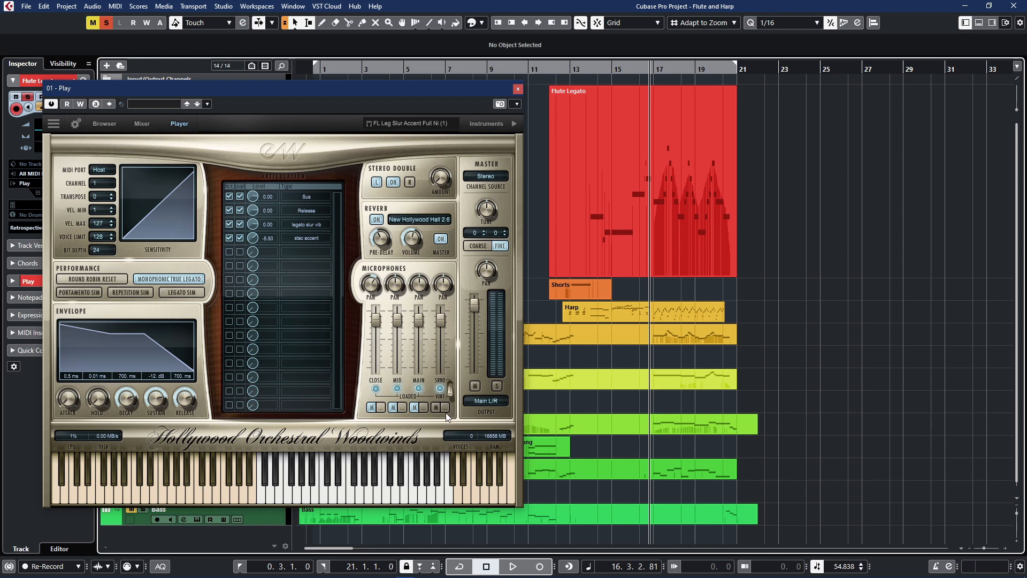
pyautogui.click(436, 408)
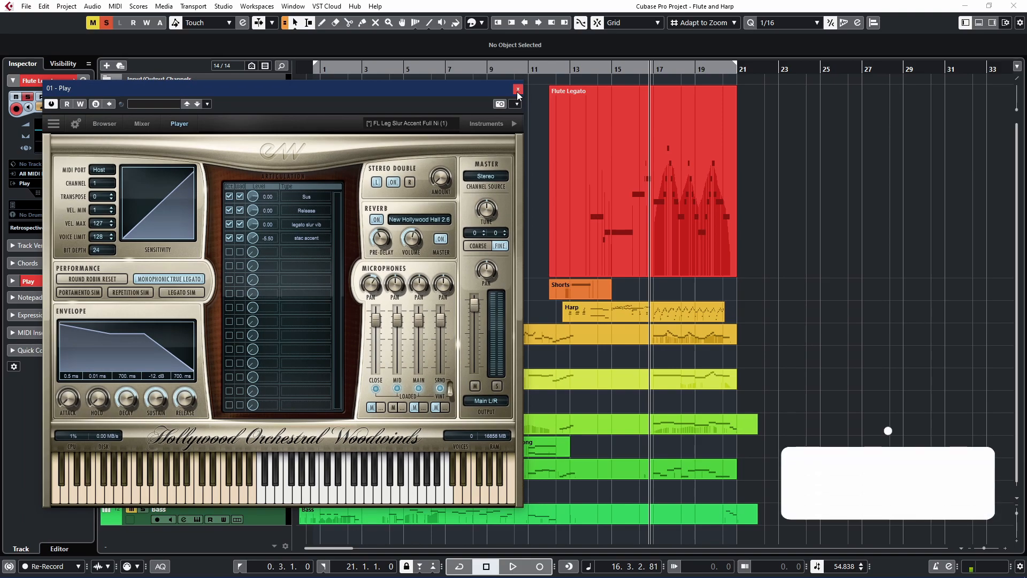
# - Close the flute instrument, turn off its track solo and open the Harp track's instrument
pyautogui.click(517, 91)
pyautogui.click(144, 91)
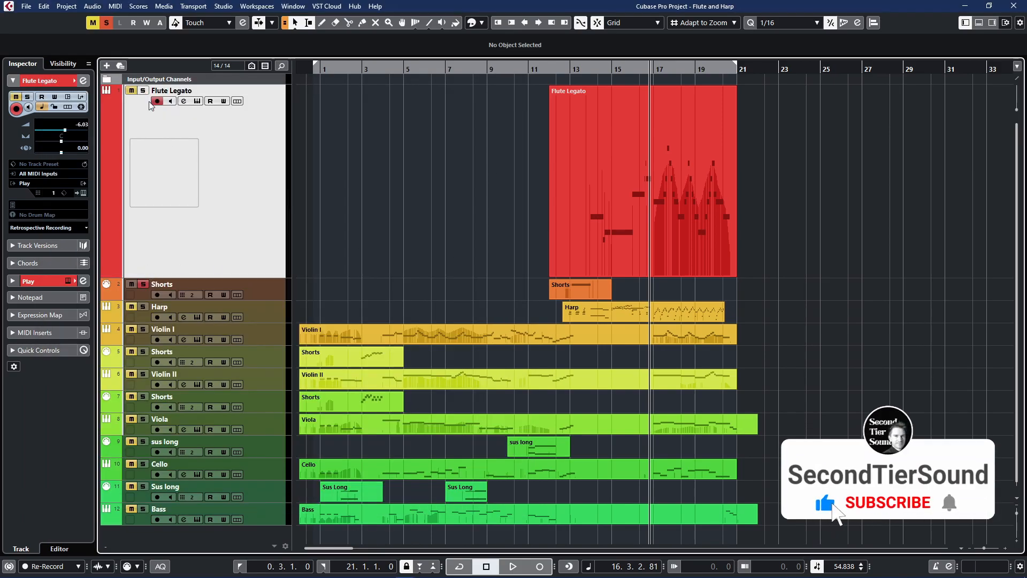
pyautogui.click(266, 311)
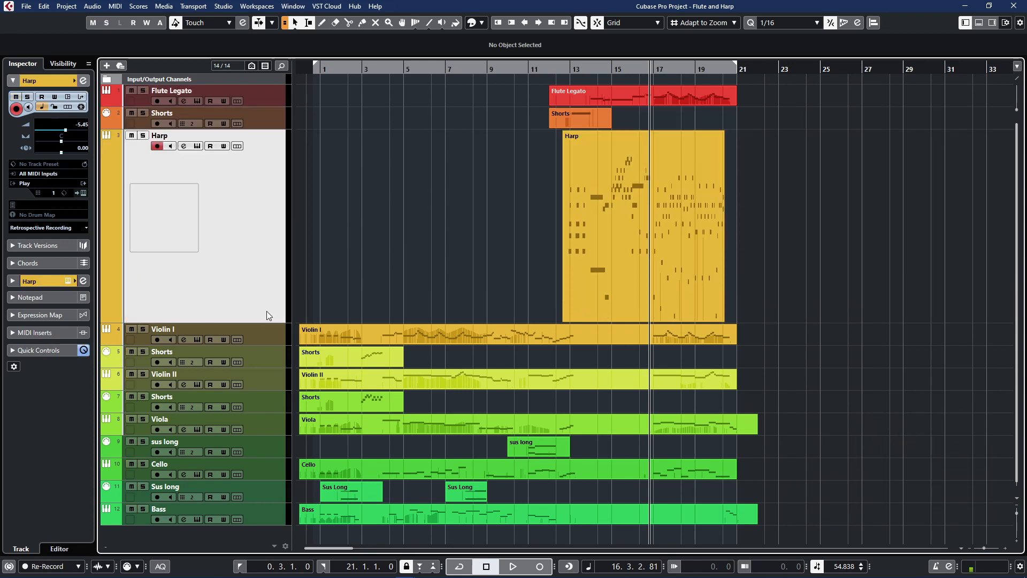
pyautogui.press('e')
pyautogui.moveTo(736, 102); pyautogui.dragTo(396, 55)
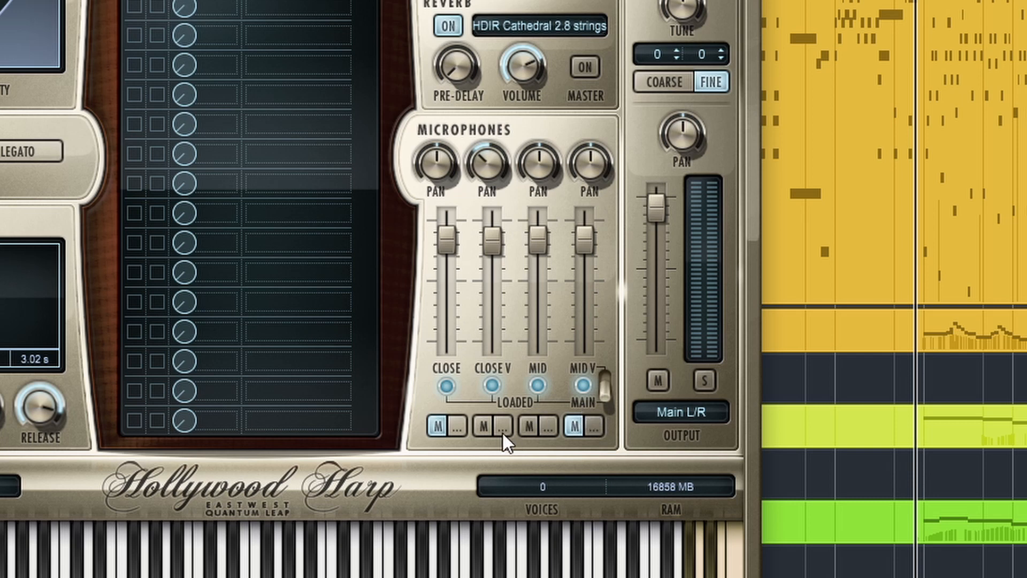
# - Play the soloed Harp track with only the Close microphone audible
pyautogui.click(483, 426)
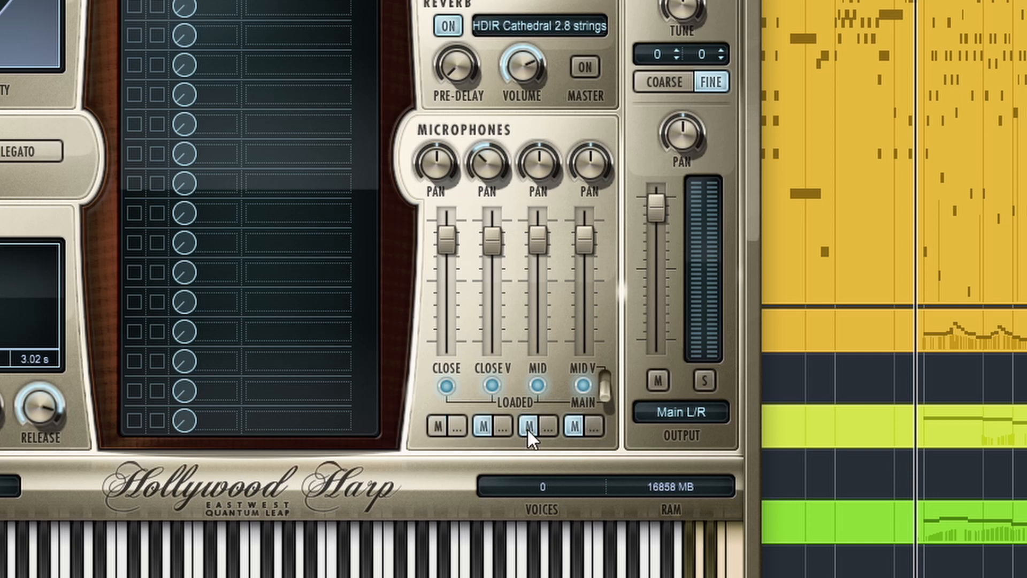
pyautogui.moveTo(428, 1); pyautogui.dragTo(286, 25)
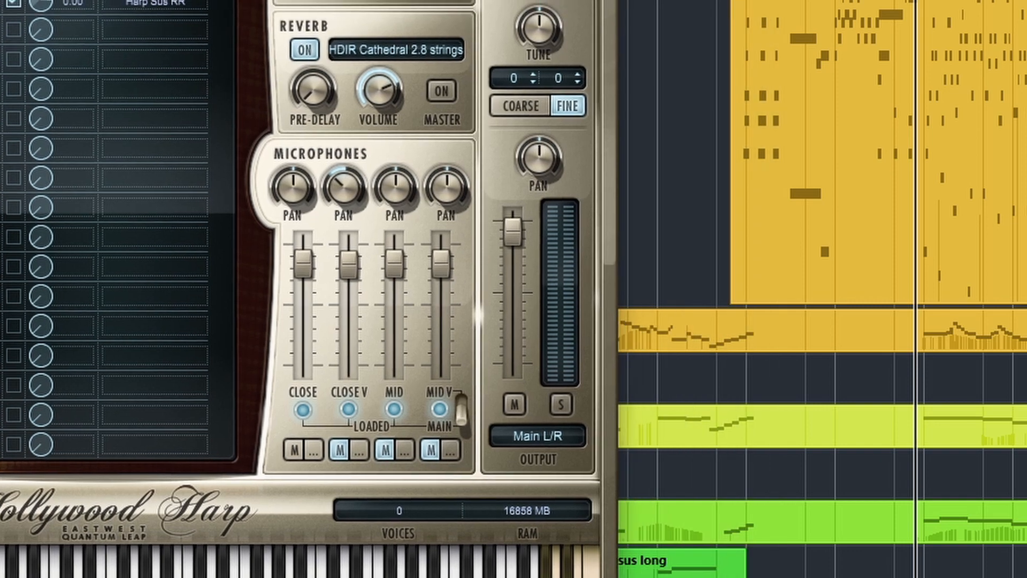
pyautogui.press('KP_Subtract')
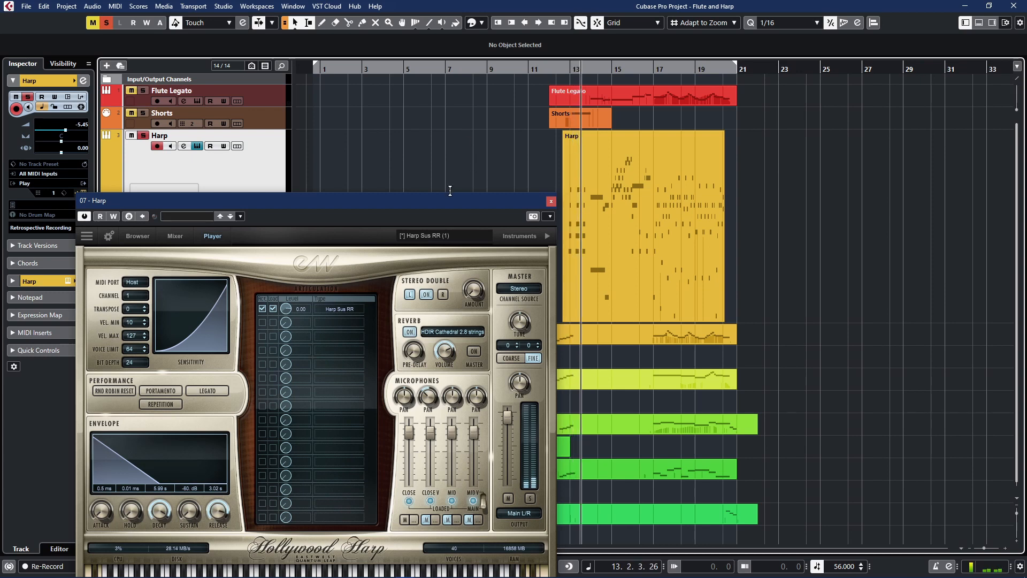
pyautogui.moveTo(439, 202); pyautogui.dragTo(441, 88)
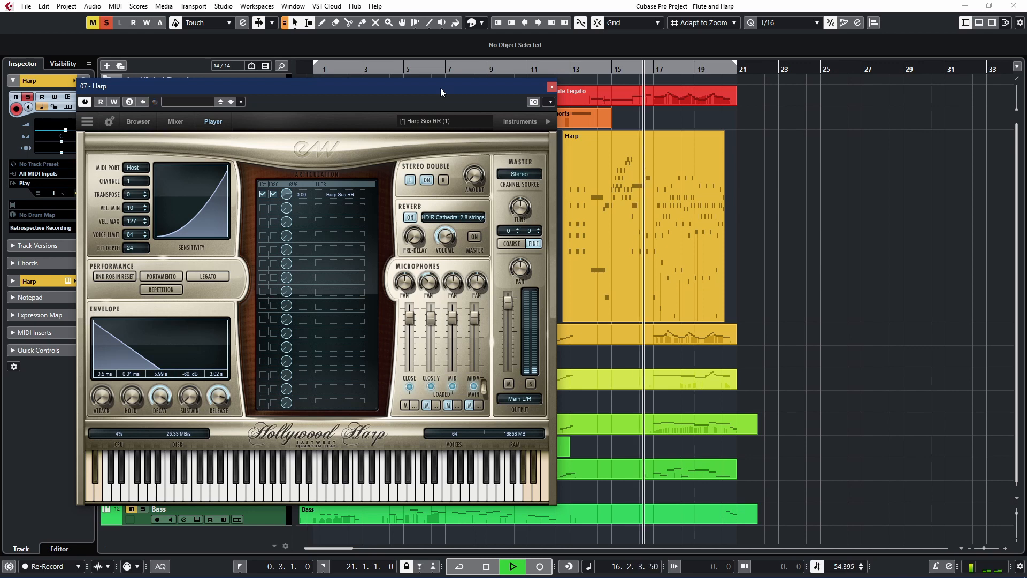
pyautogui.press('space')
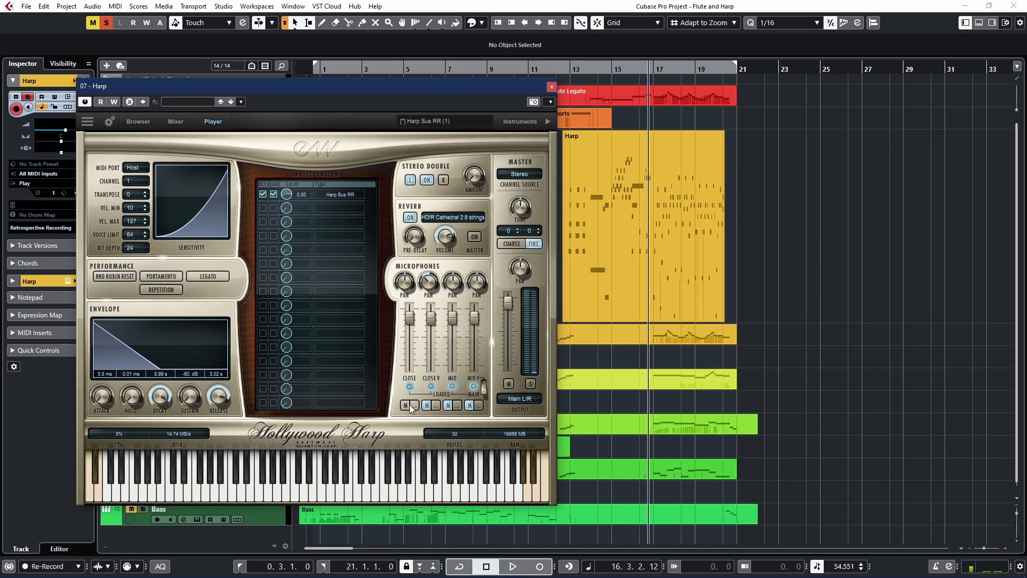
# - Switch the harp to its Close V microphone alone and play it from bar 15
pyautogui.click(405, 406)
pyautogui.click(426, 404)
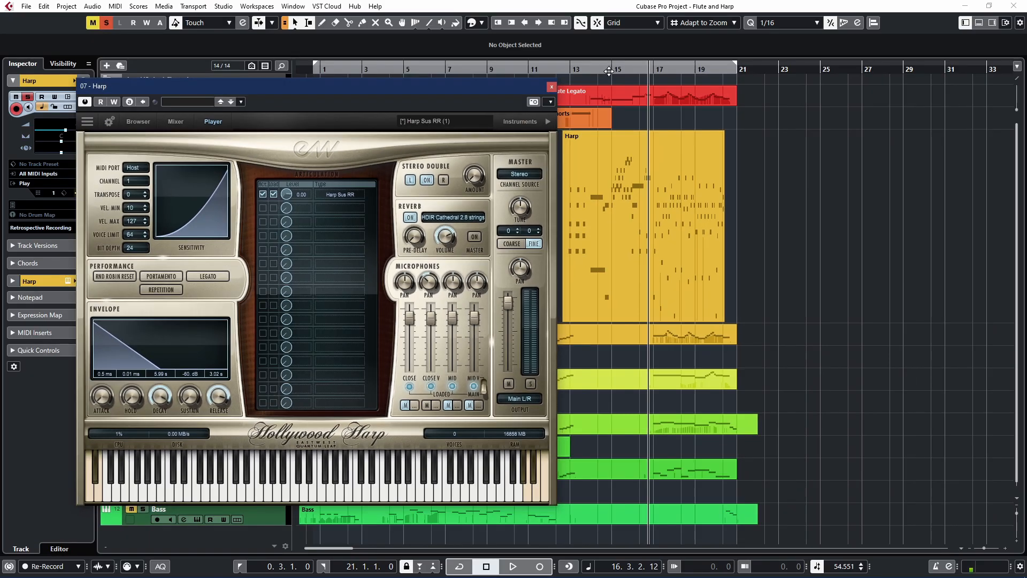
pyautogui.click(612, 69)
pyautogui.press('space')
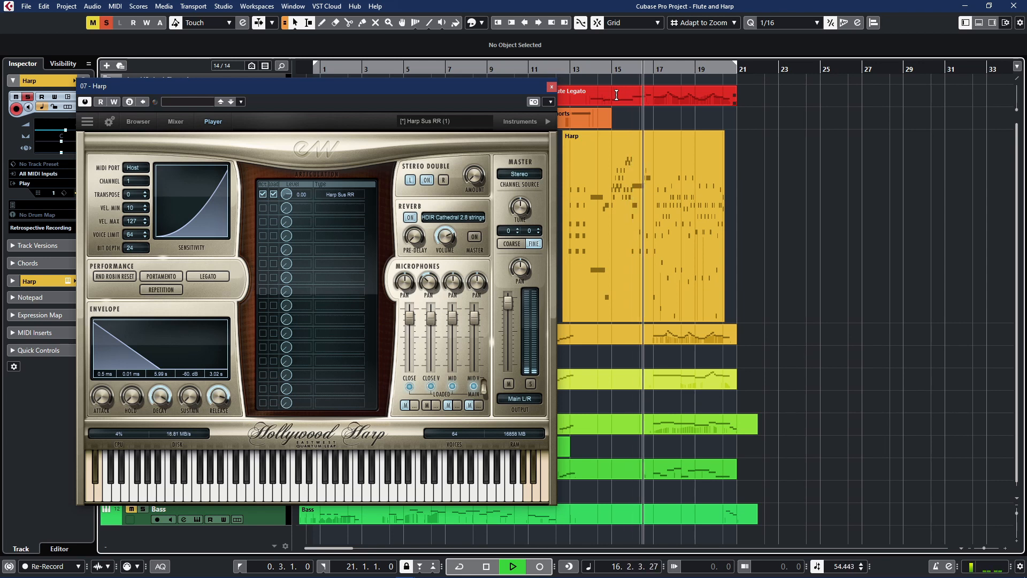
pyautogui.press('space')
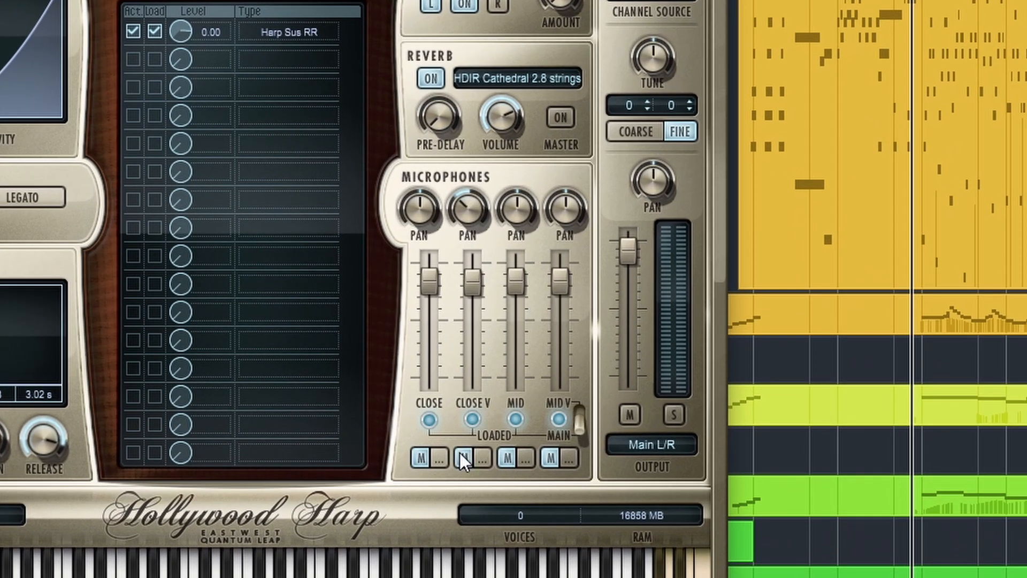
# - Switch the harp to its Mid microphone alone and play the passage from bar 15 twice
pyautogui.click(509, 457)
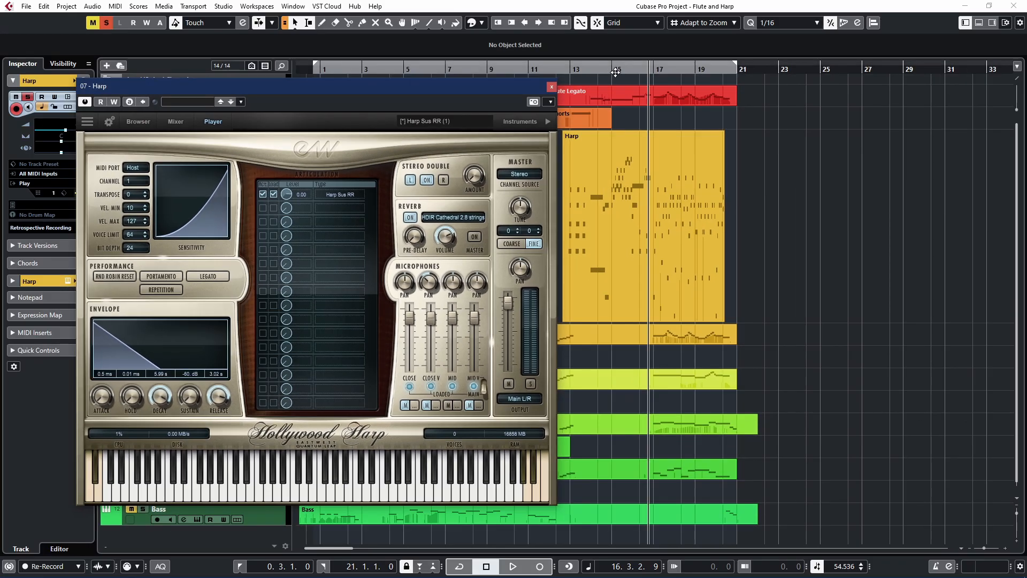
pyautogui.doubleClick(614, 75)
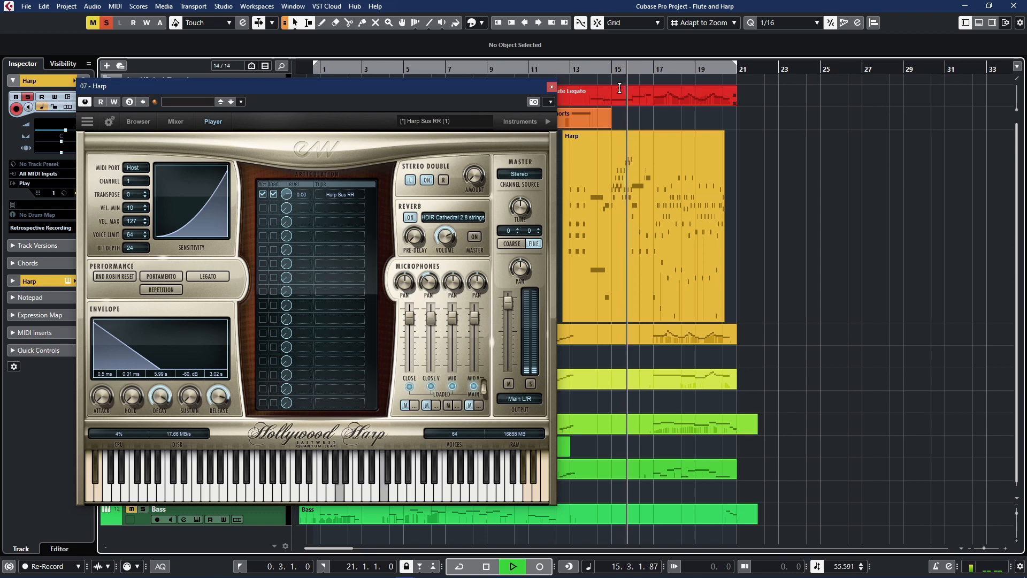
pyautogui.press('space')
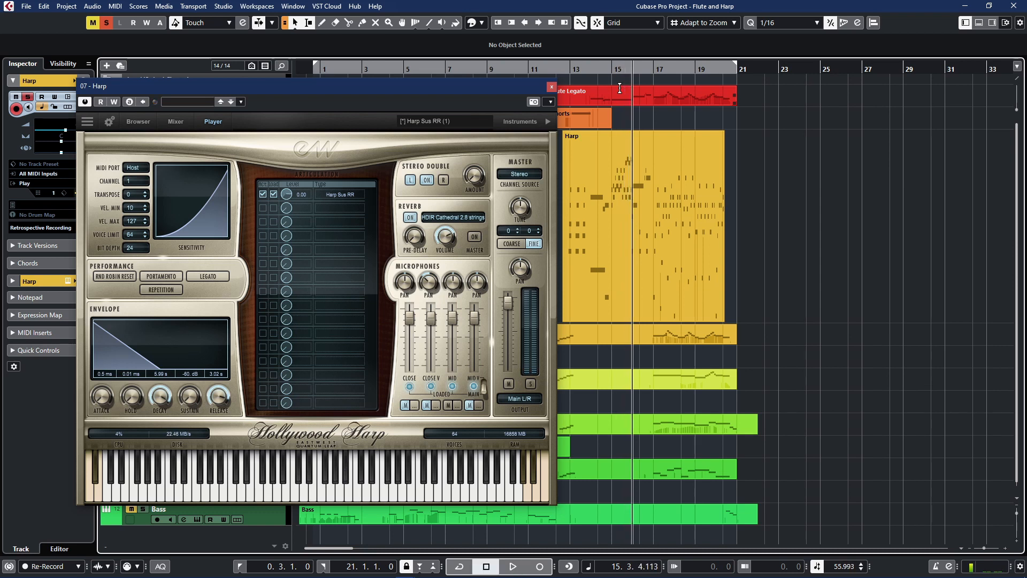
pyautogui.doubleClick(612, 73)
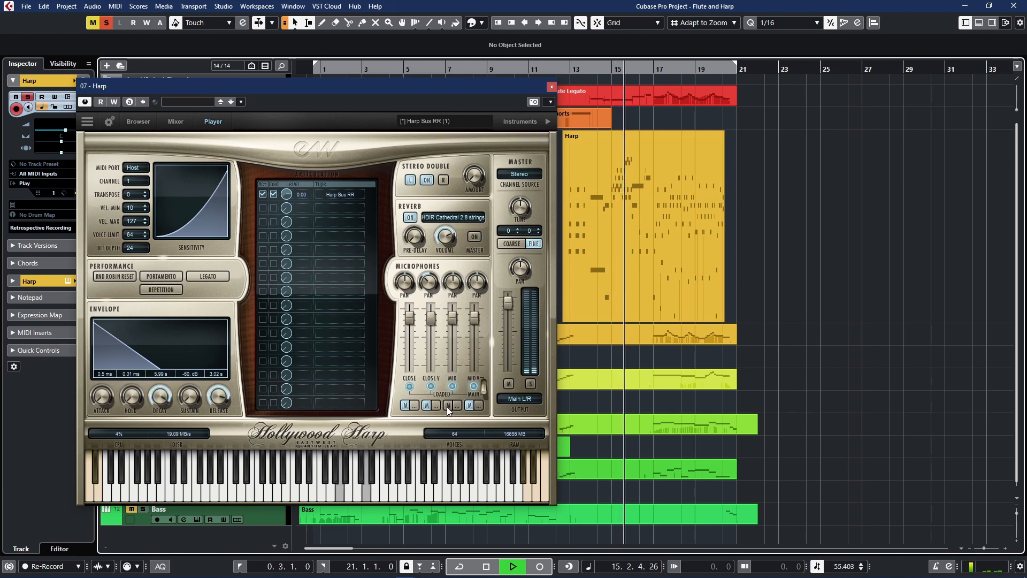
pyautogui.press('space')
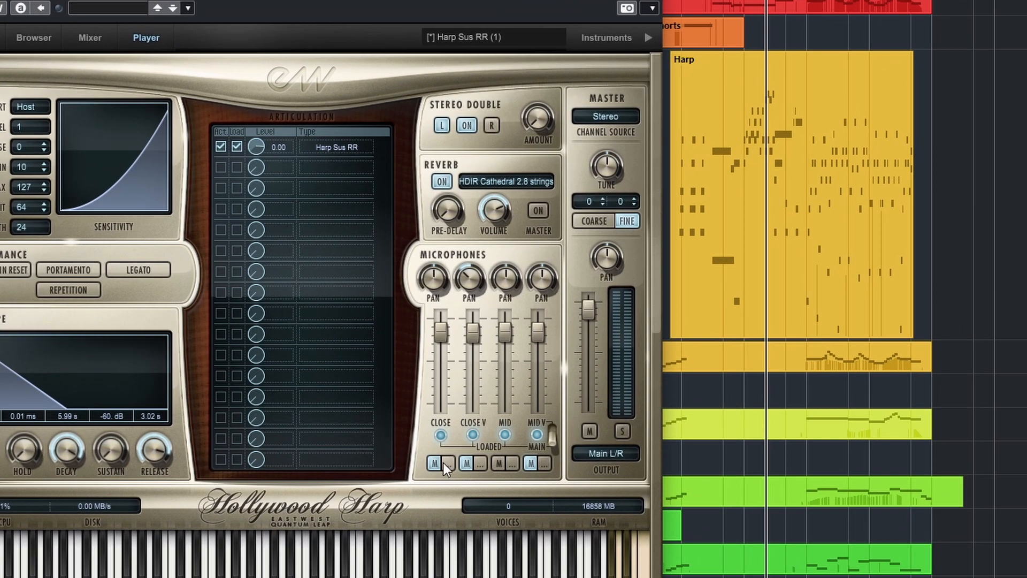
# - Compare the harp's Close and Mid microphones by switching between them, replaying from bar 15 on Mid
pyautogui.click(499, 464)
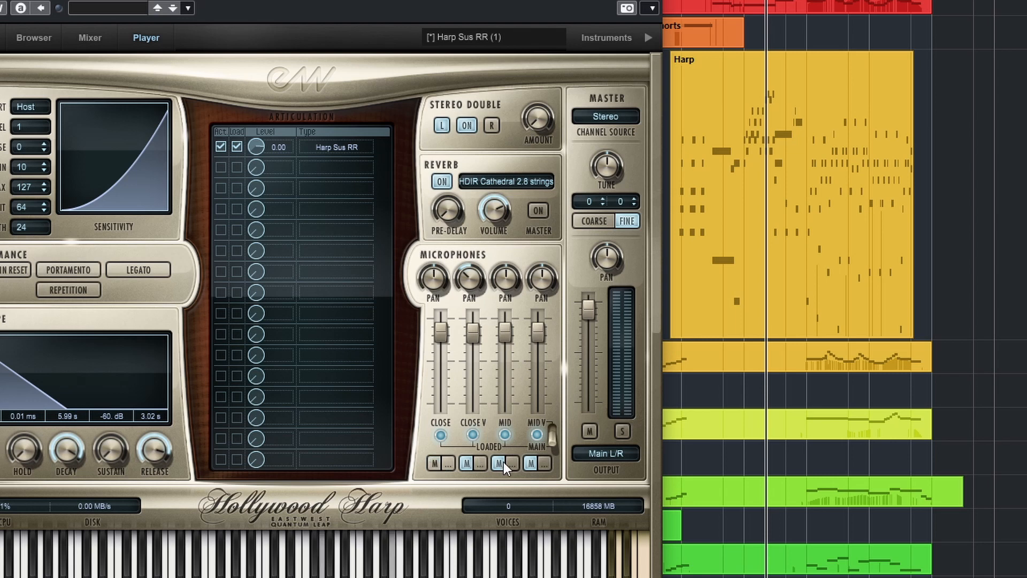
pyautogui.press('space')
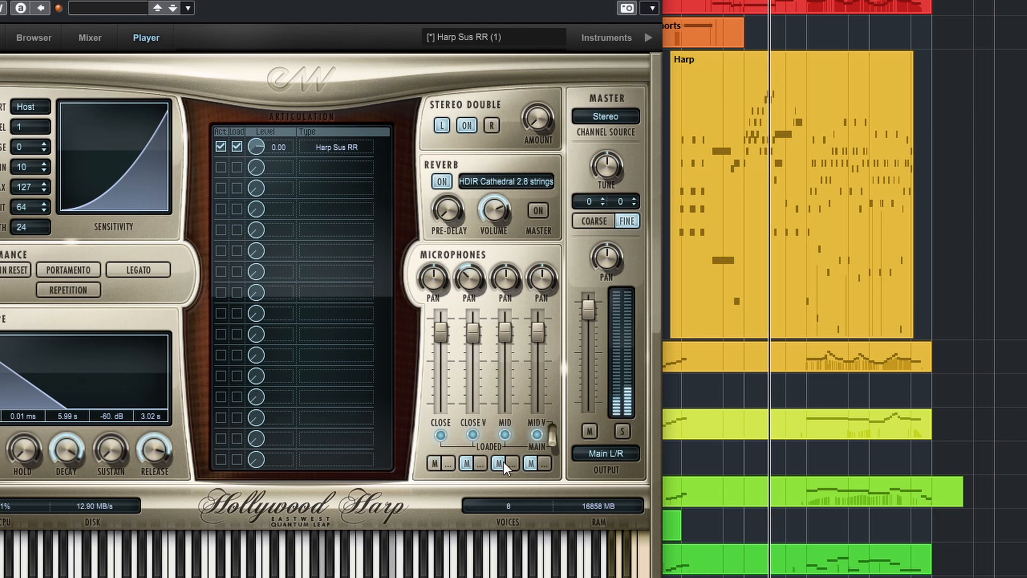
pyautogui.click(434, 463)
pyautogui.click(498, 463)
pyautogui.click(745, 1)
pyautogui.press('space')
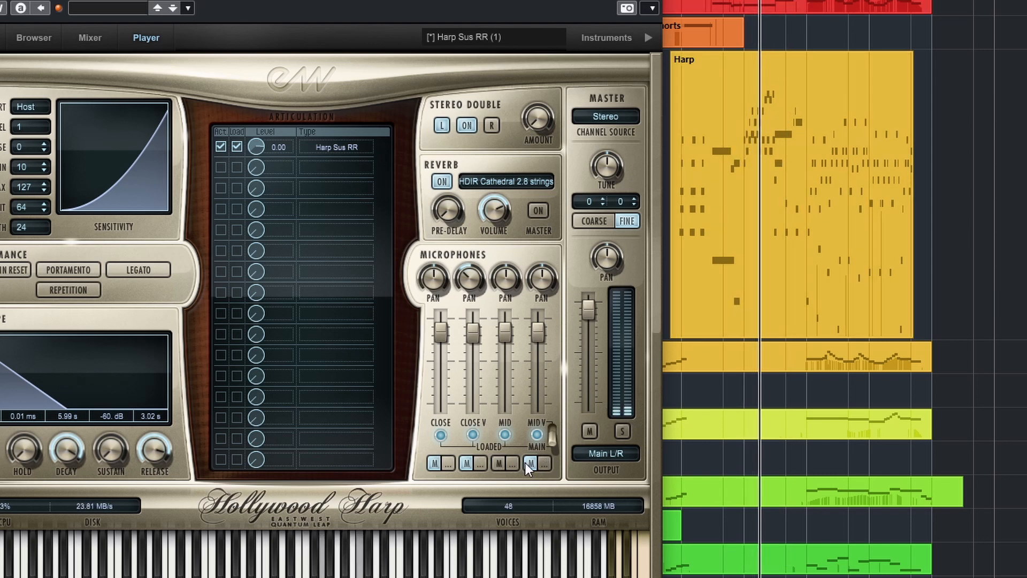
# - Switch the harp to its Mid V microphone alone and play it from bar 15
pyautogui.click(499, 463)
pyautogui.click(530, 463)
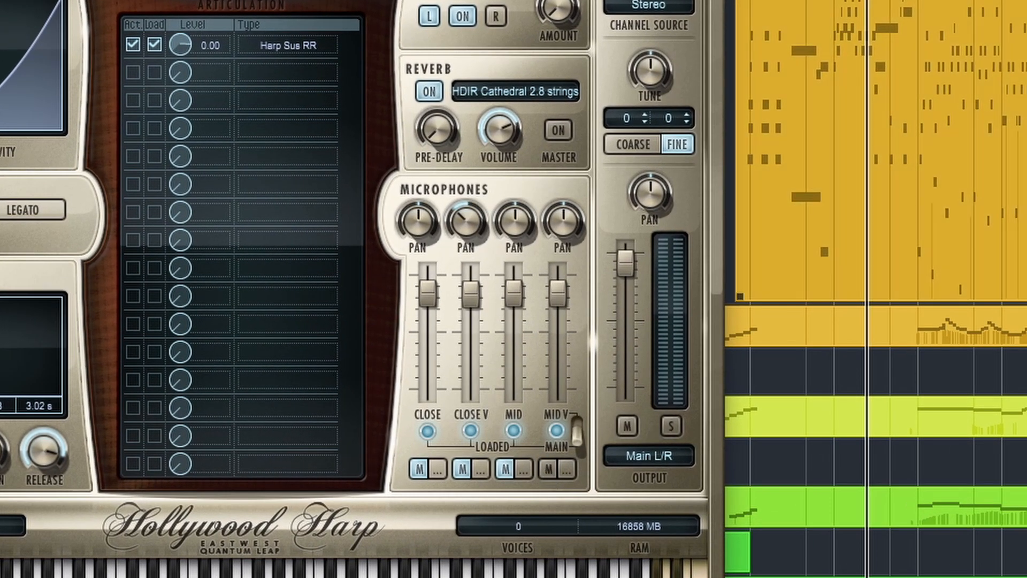
pyautogui.click(613, 69)
pyautogui.press('space')
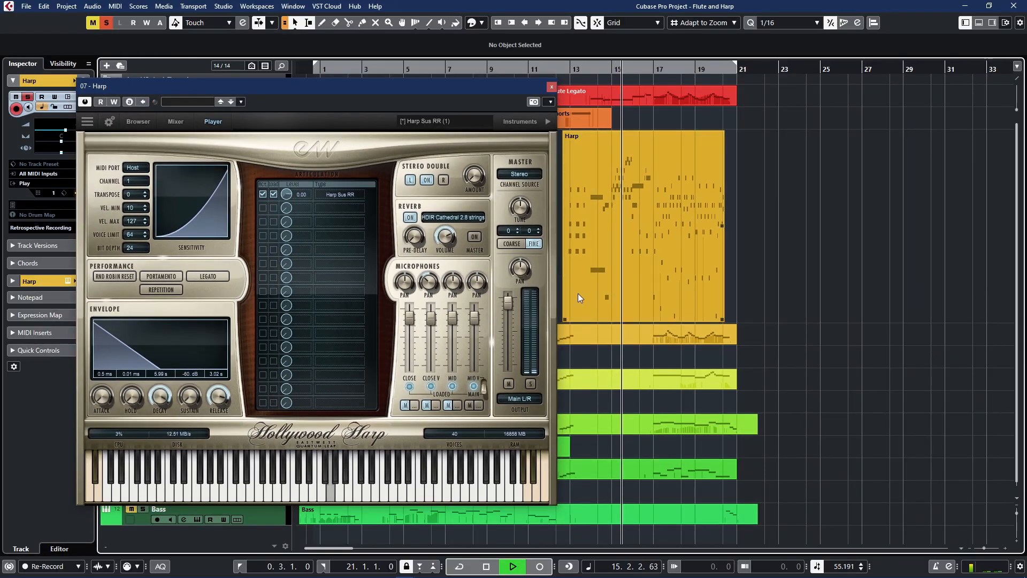
pyautogui.press('space')
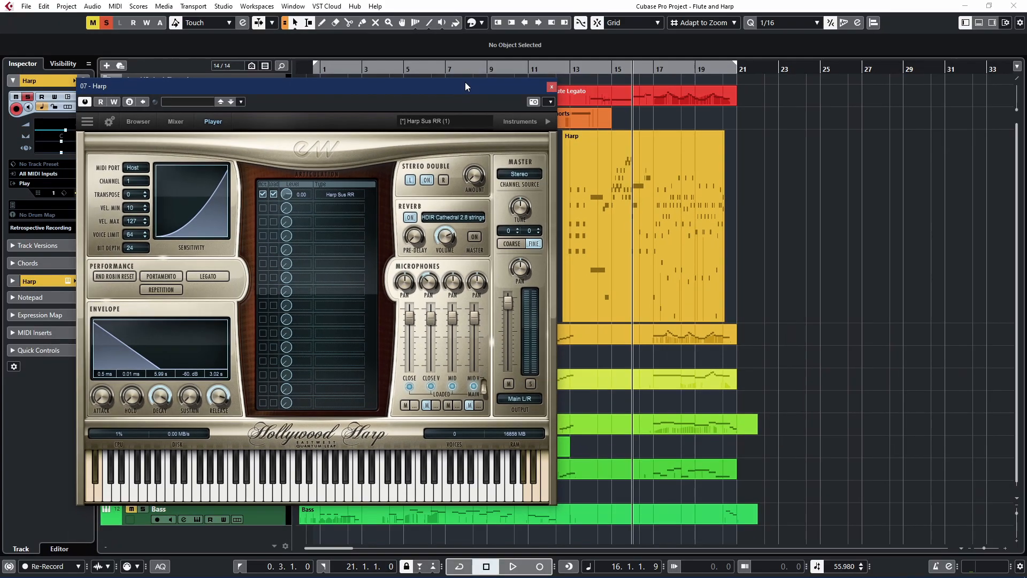
# - Move the harp instrument window aside and play the harp passage with its Close and Mid microphones on
pyautogui.moveTo(464, 82); pyautogui.dragTo(427, 78)
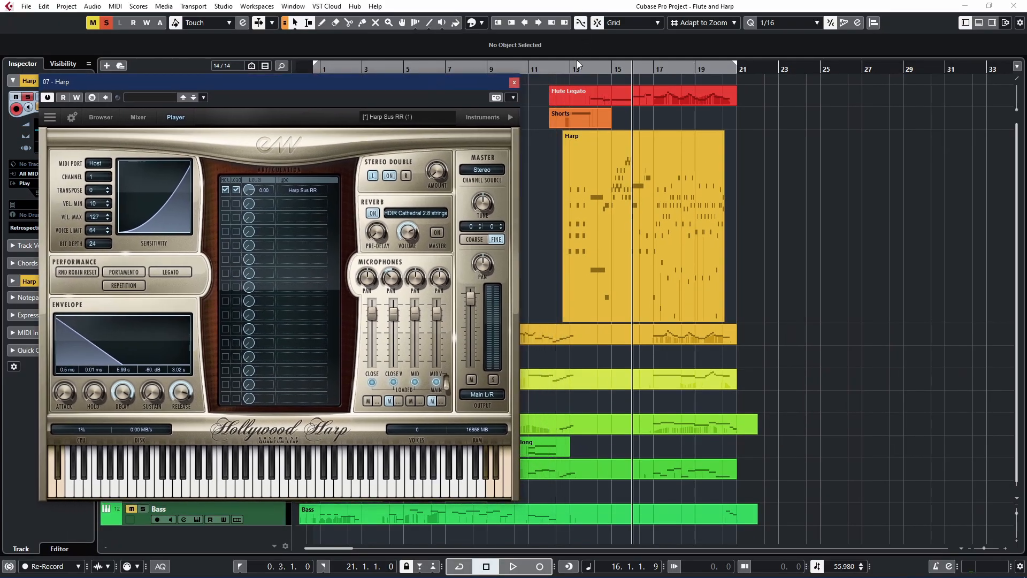
pyautogui.doubleClick(602, 70)
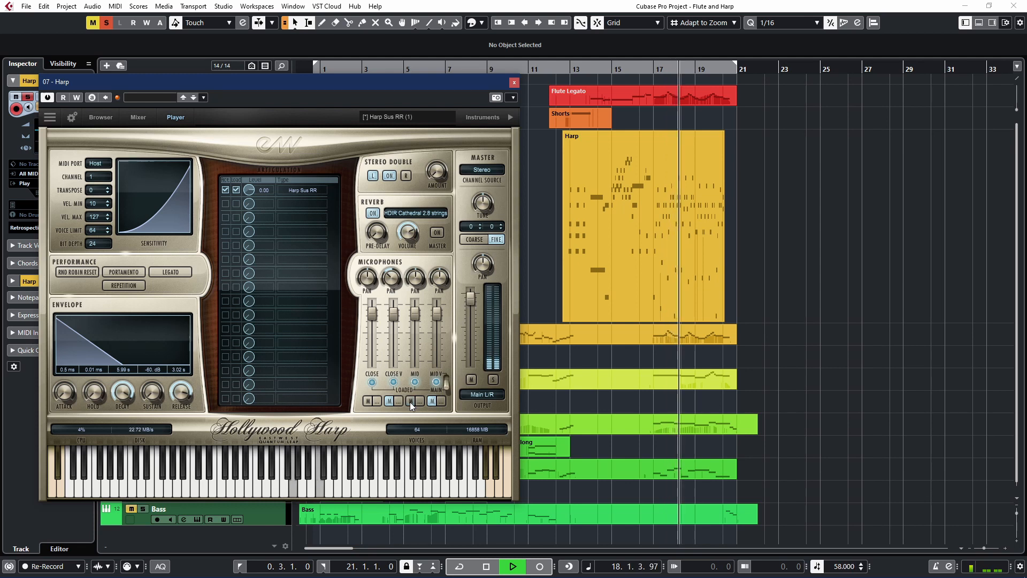
pyautogui.press('space')
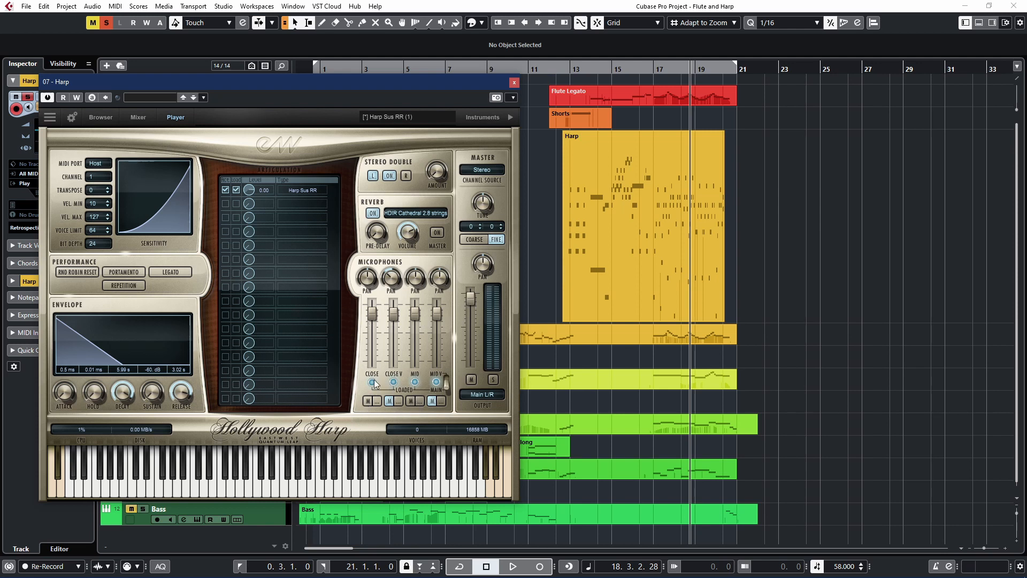
# - Close the harp instrument and solo the Violin I track in place of the harp
pyautogui.click(514, 85)
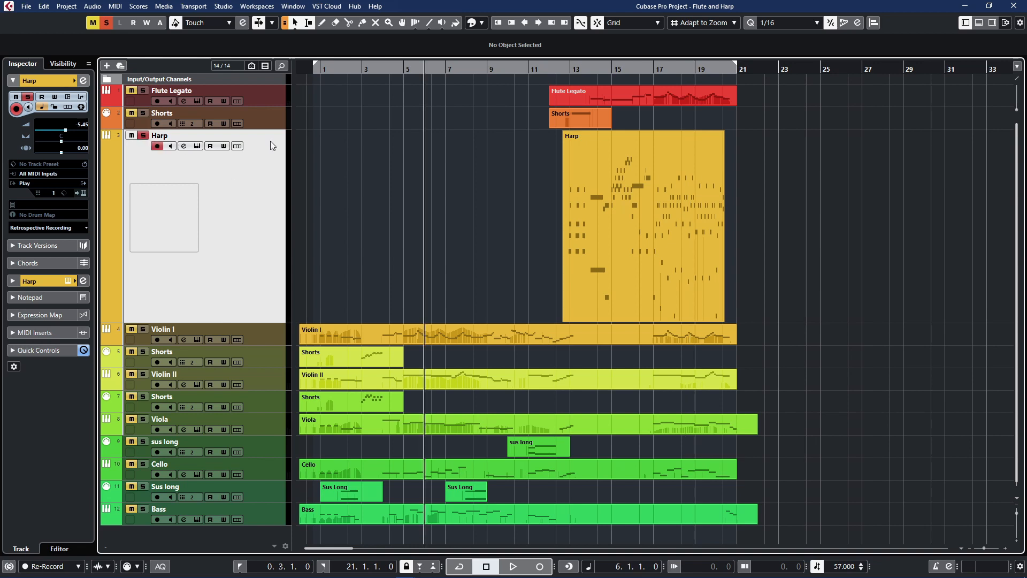
pyautogui.click(265, 335)
pyautogui.click(143, 158)
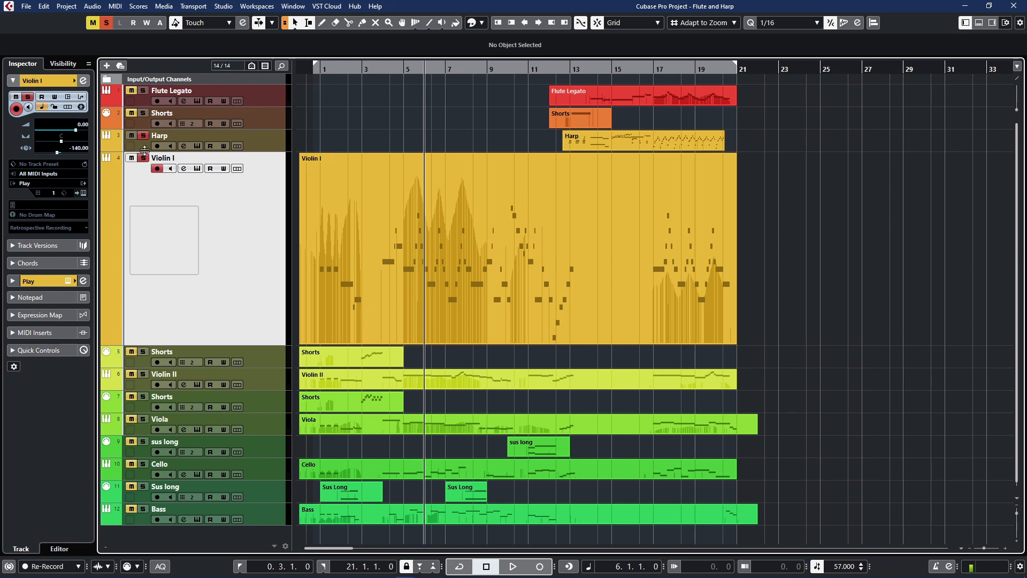
pyautogui.click(143, 136)
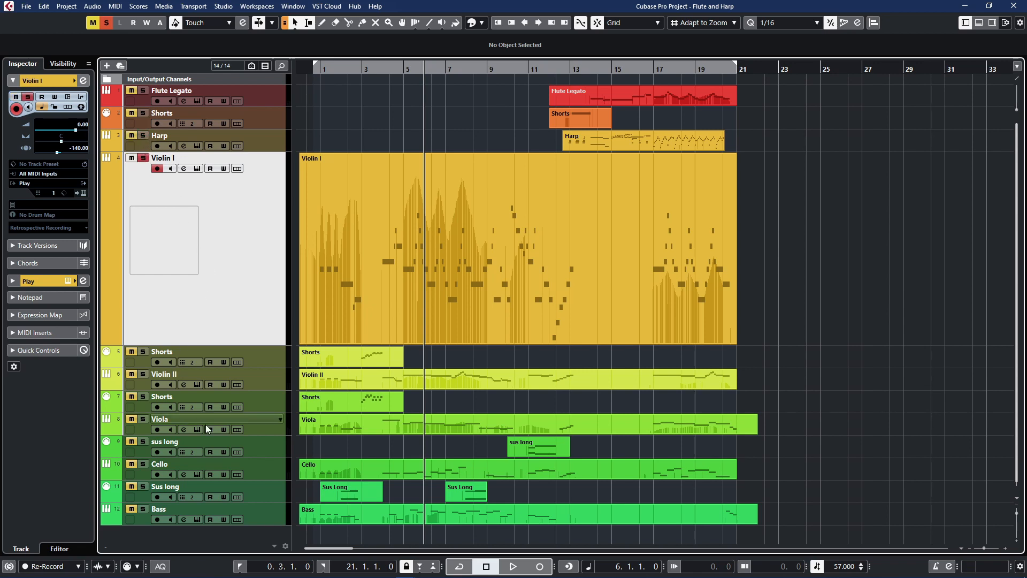
# - Open the Violin I instrument, move its window clear of the timeline, and play from bar 7 on the Main microphone
pyautogui.click(237, 474)
pyautogui.moveTo(297, 133); pyautogui.dragTo(409, 134)
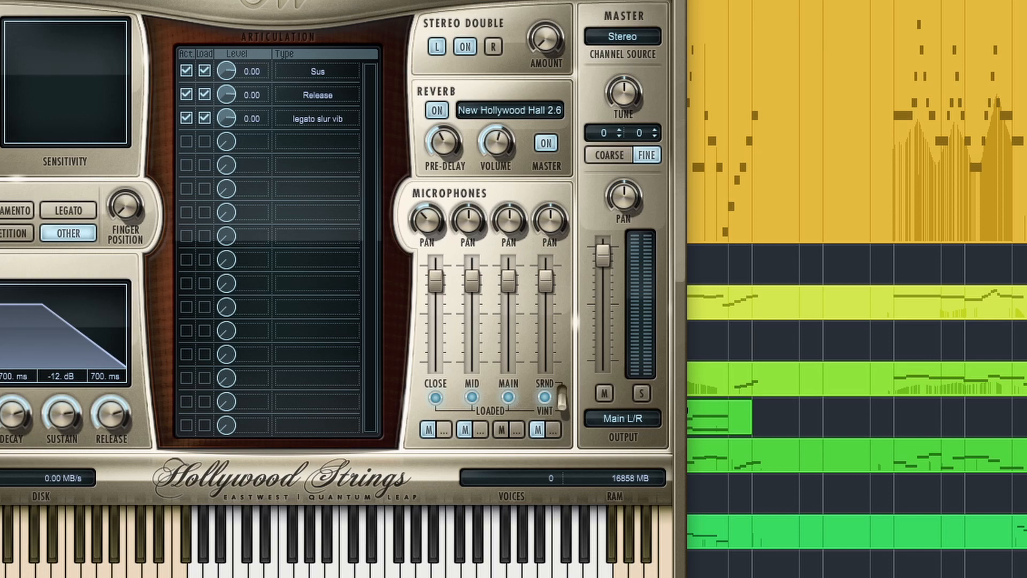
pyautogui.moveTo(482, 1); pyautogui.dragTo(320, 1)
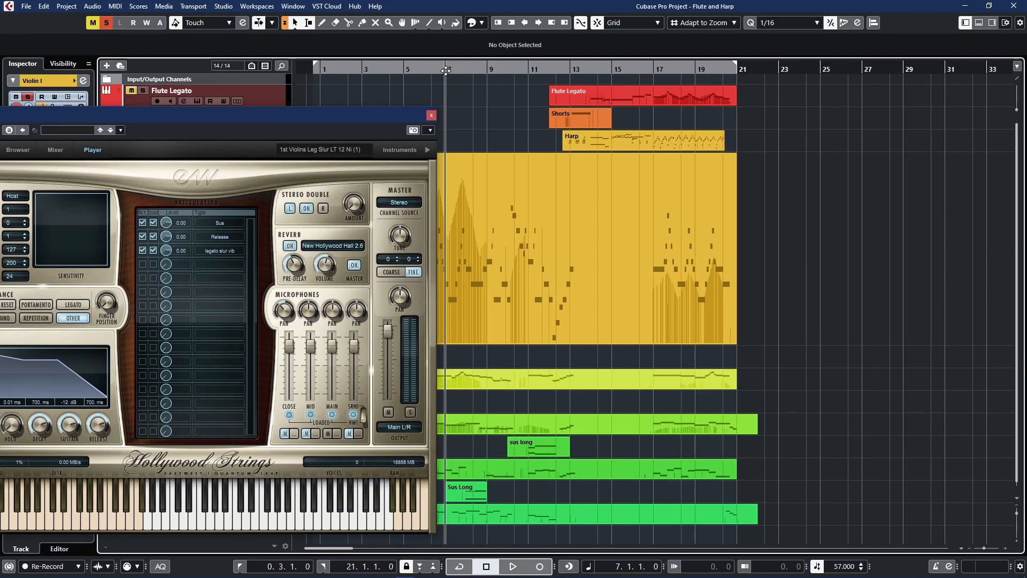
pyautogui.press('space')
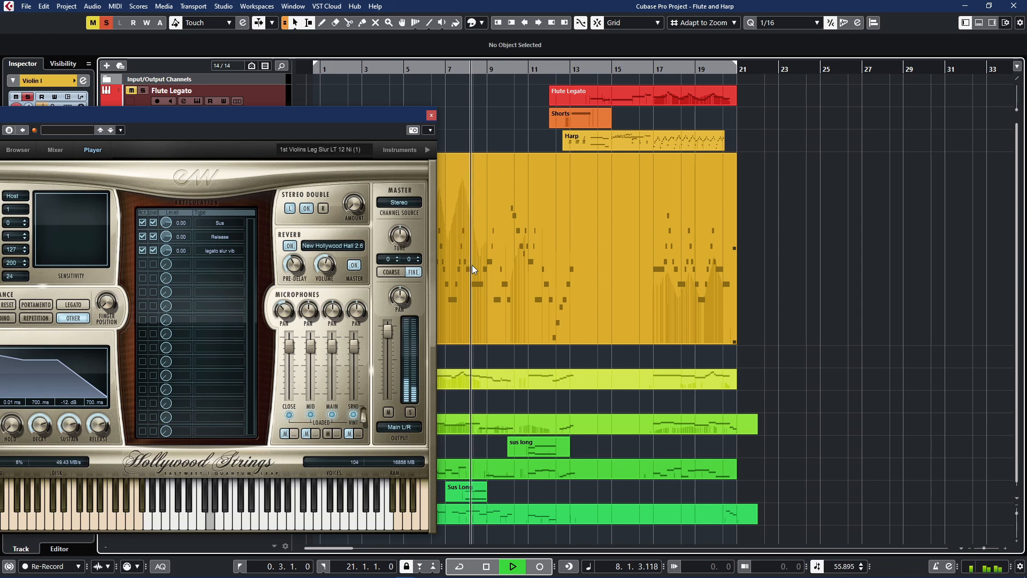
pyautogui.press('space')
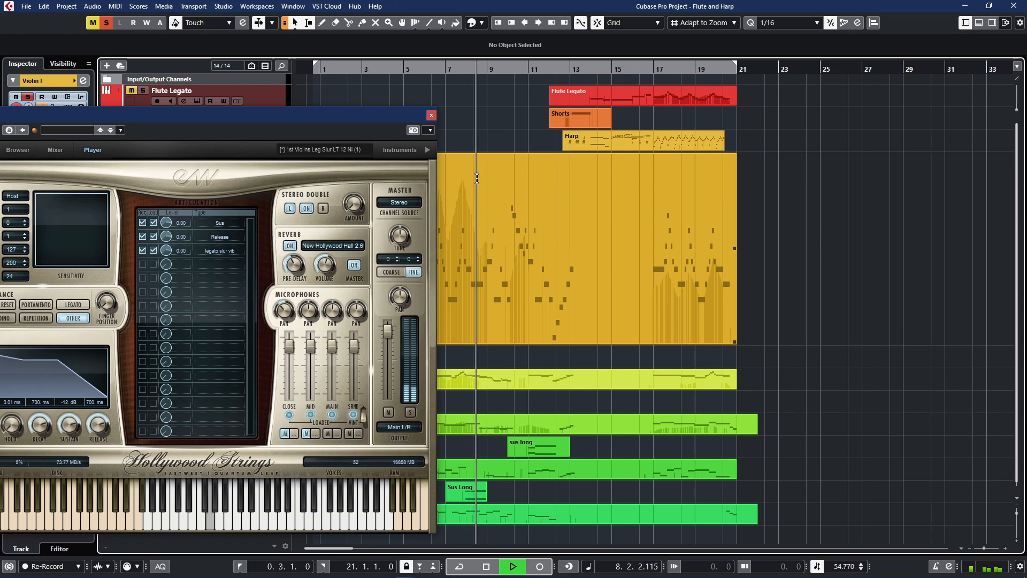
# - Compare Violin I's Mid and Main microphones by playing the passage on Mid, switching to Main alone and replaying from bar 7
pyautogui.press('space')
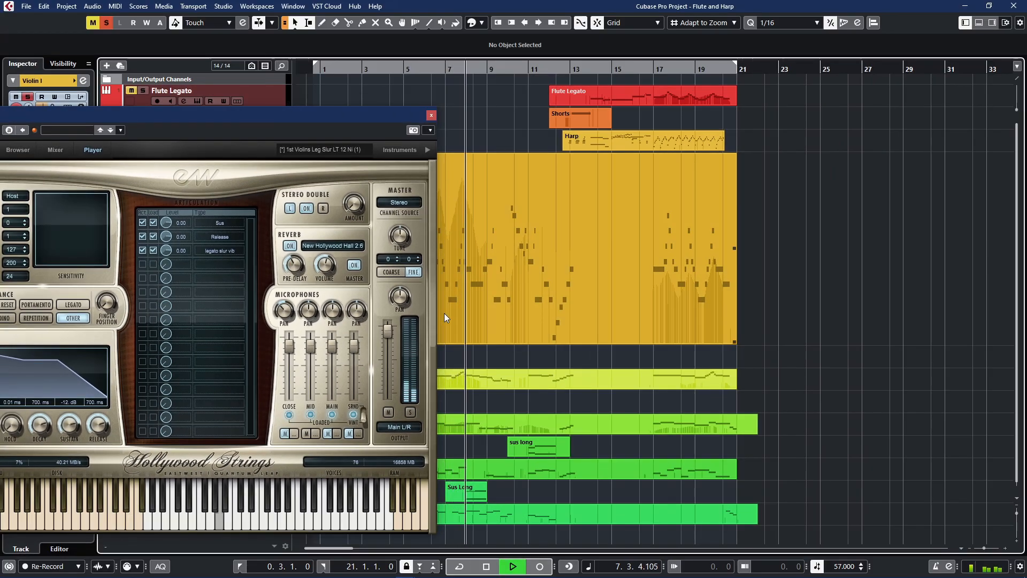
pyautogui.press('space')
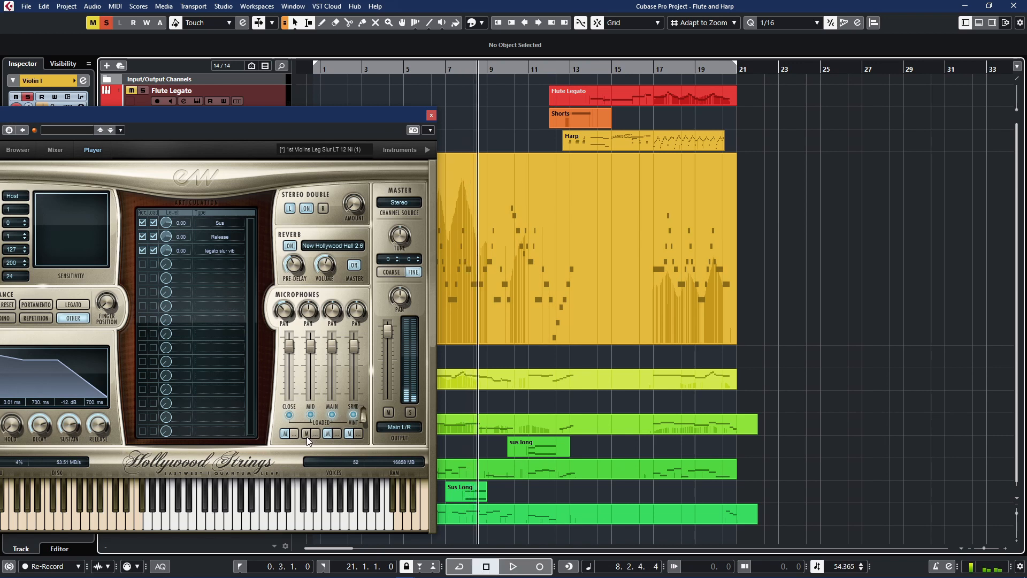
pyautogui.click(307, 437)
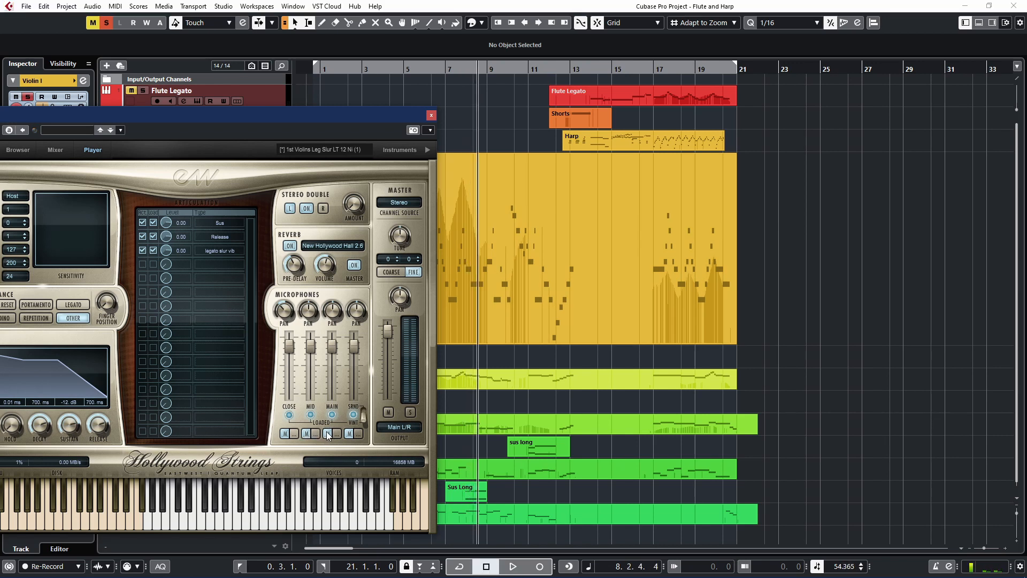
pyautogui.click(451, 69)
pyautogui.press('space')
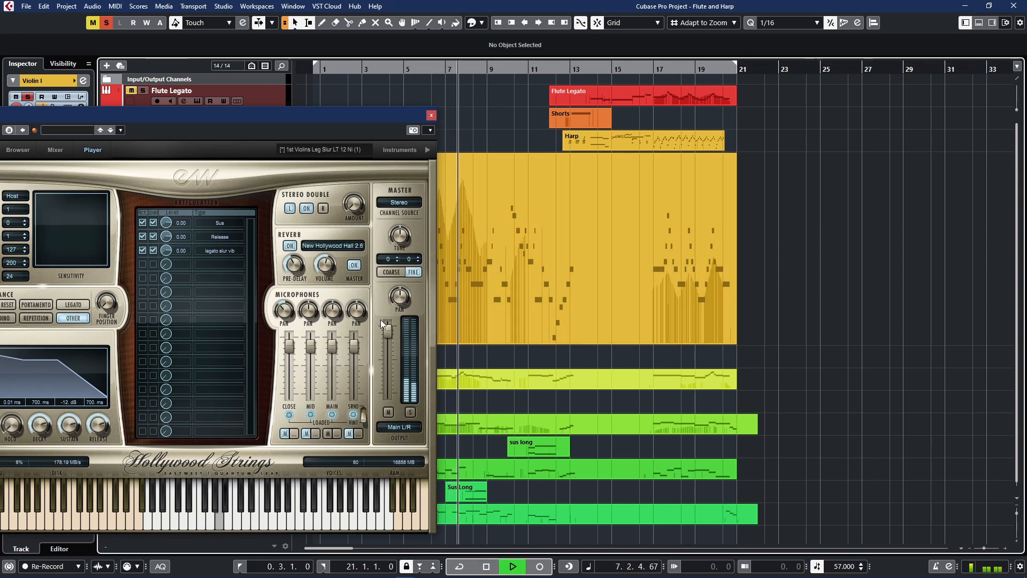
pyautogui.press('space')
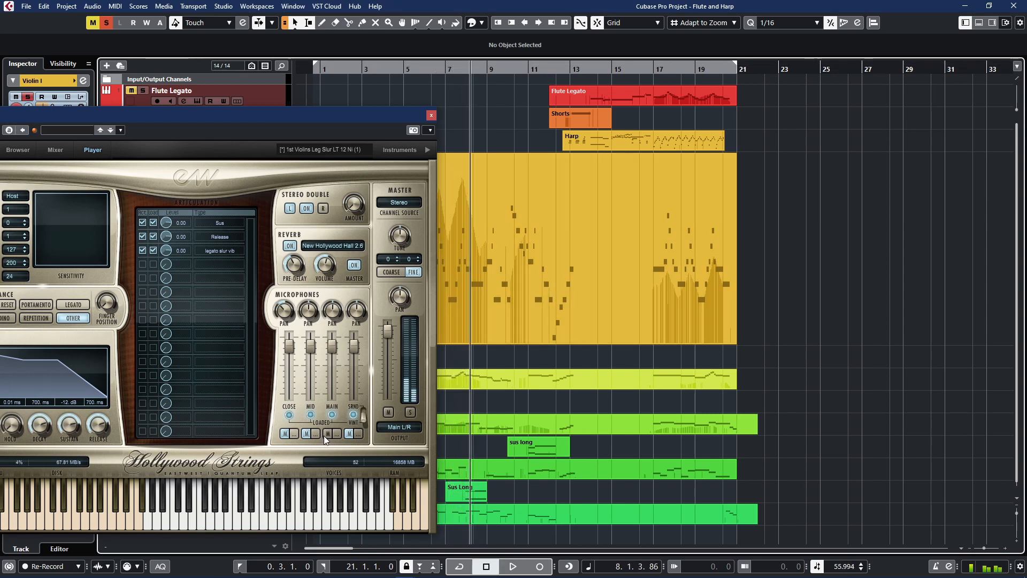
# - Play Violin I from bar 7 on its Mid microphone alone, and again with Close on and Mid muted
pyautogui.click(323, 436)
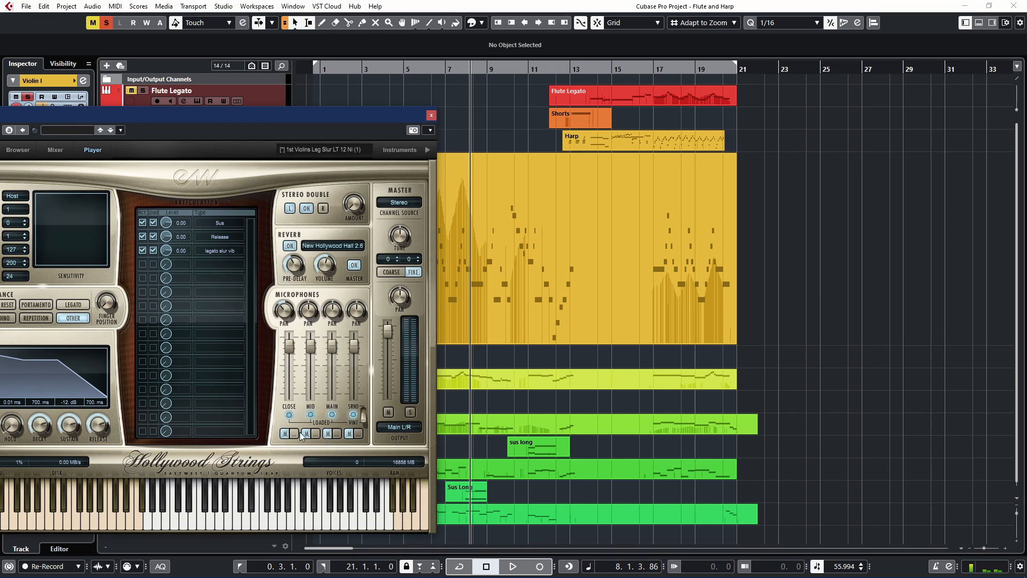
pyautogui.click(447, 72)
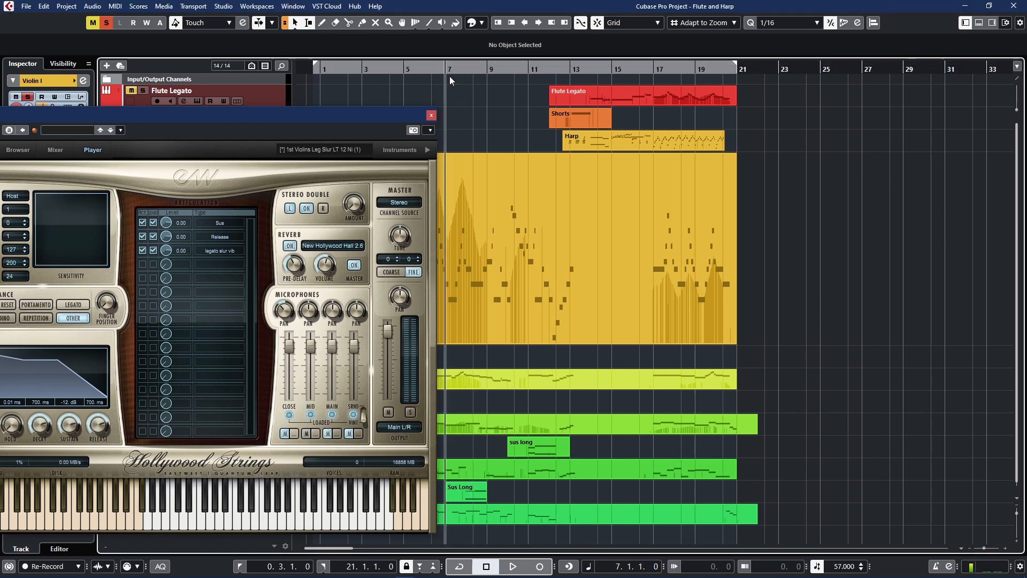
pyautogui.press('space')
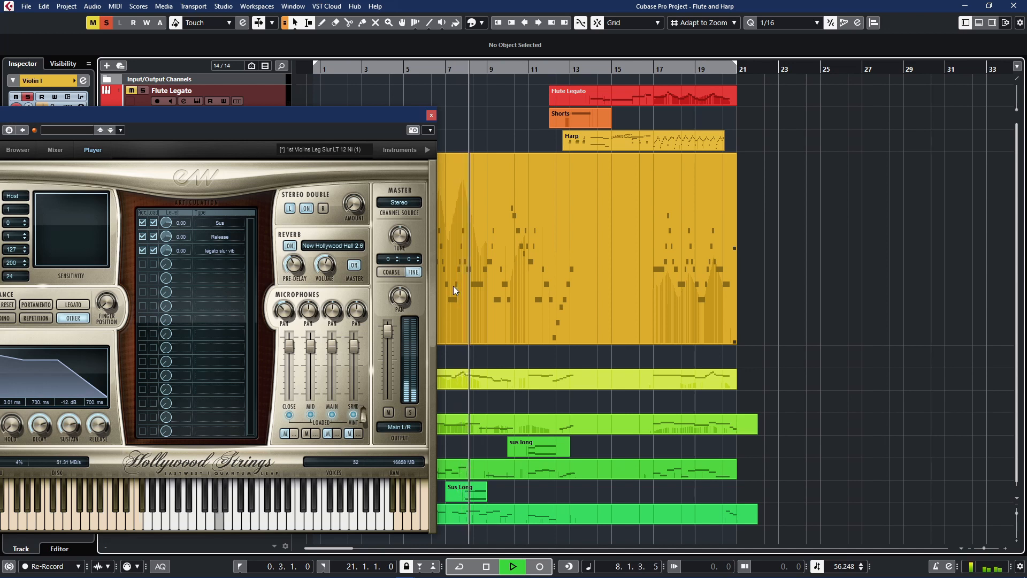
pyautogui.press('space')
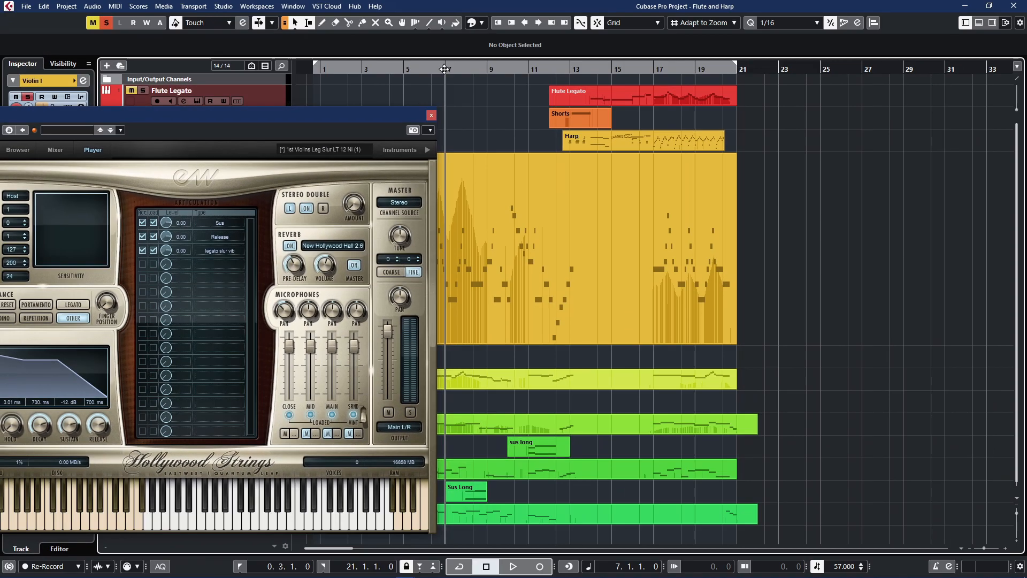
pyautogui.press('space')
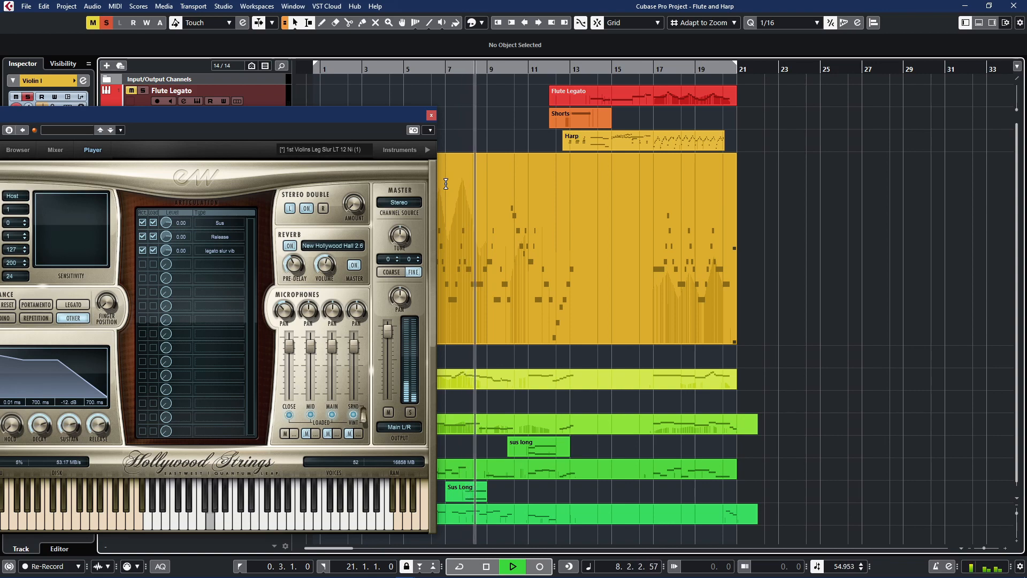
pyautogui.press('space')
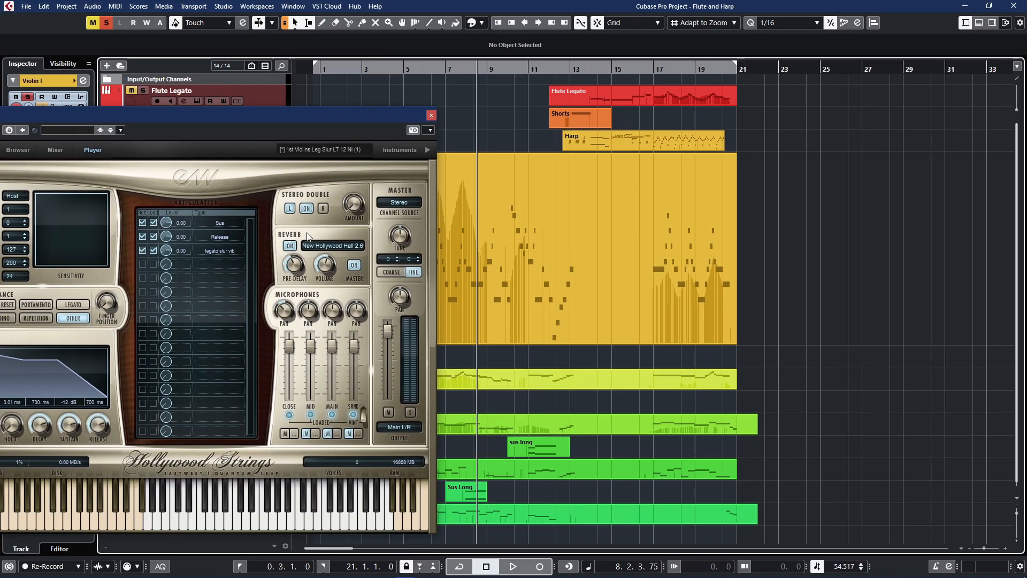
# - Move the violin instrument window and clear the solo state on all tracks to play the full arrangement
pyautogui.moveTo(263, 110); pyautogui.dragTo(300, 104)
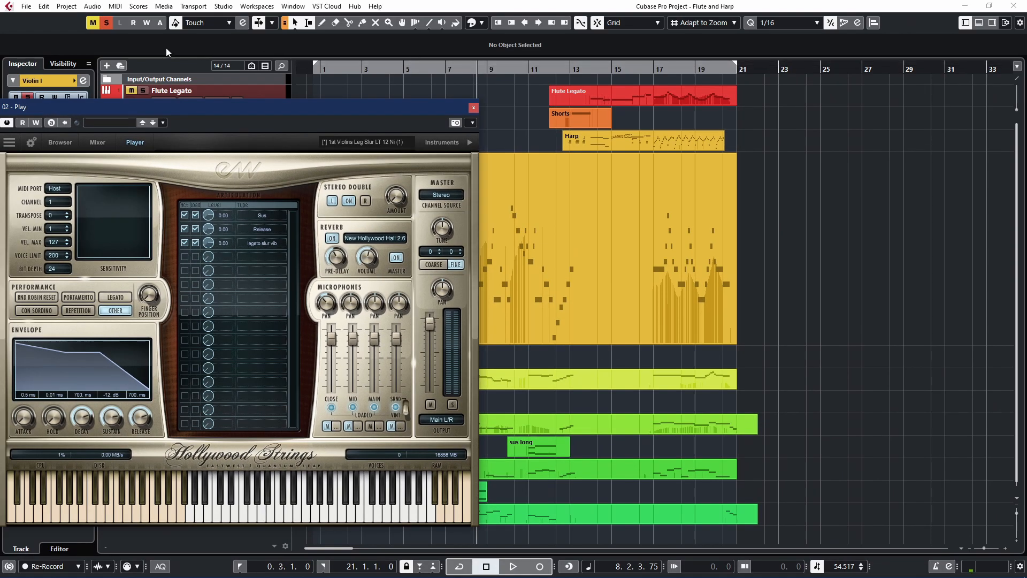
pyautogui.click(107, 22)
pyautogui.press('space')
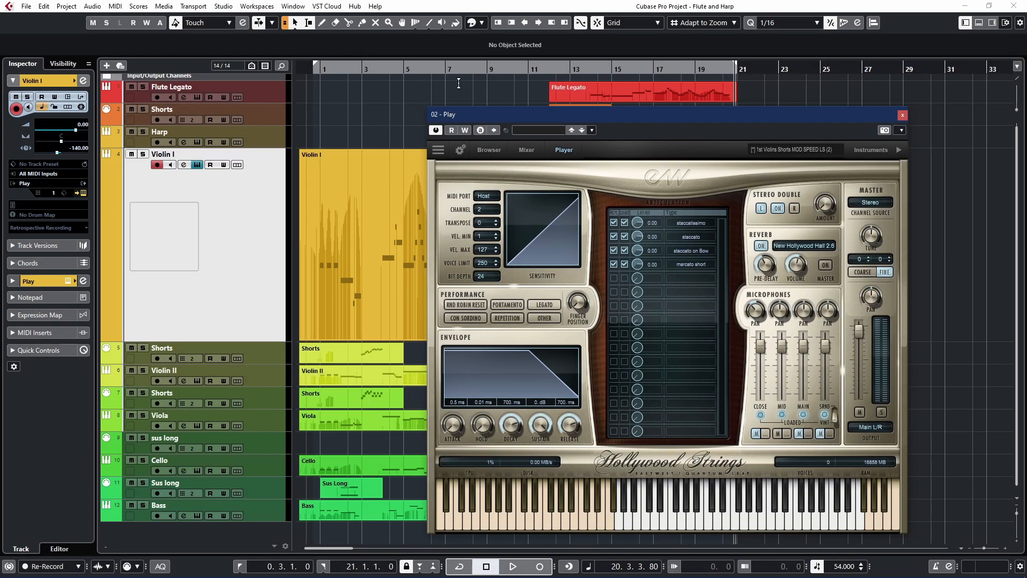
# - Play the full arrangement from bar 6 several times to compare the strings' microphone settings in the mix
pyautogui.click(419, 70)
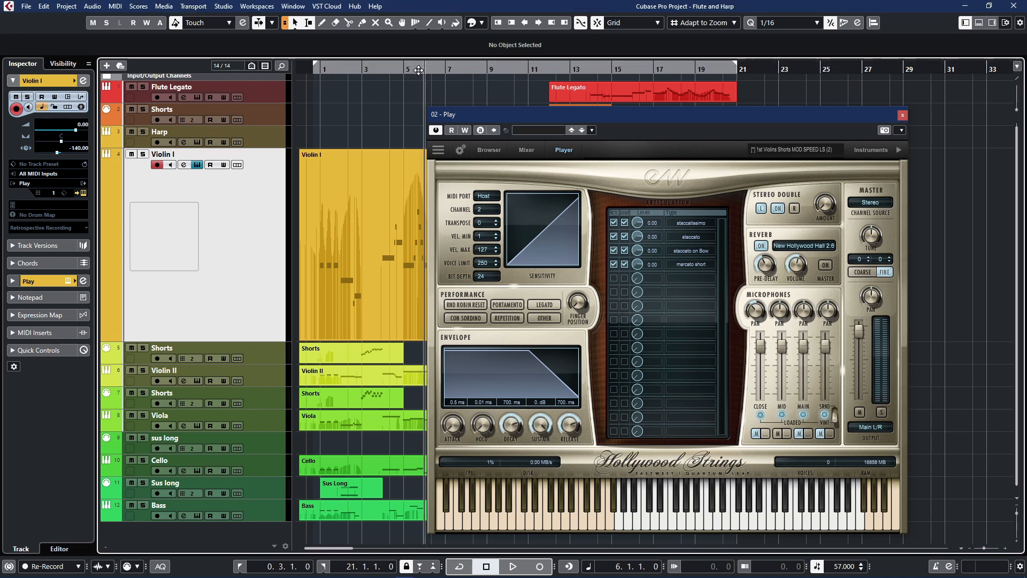
pyautogui.press('space')
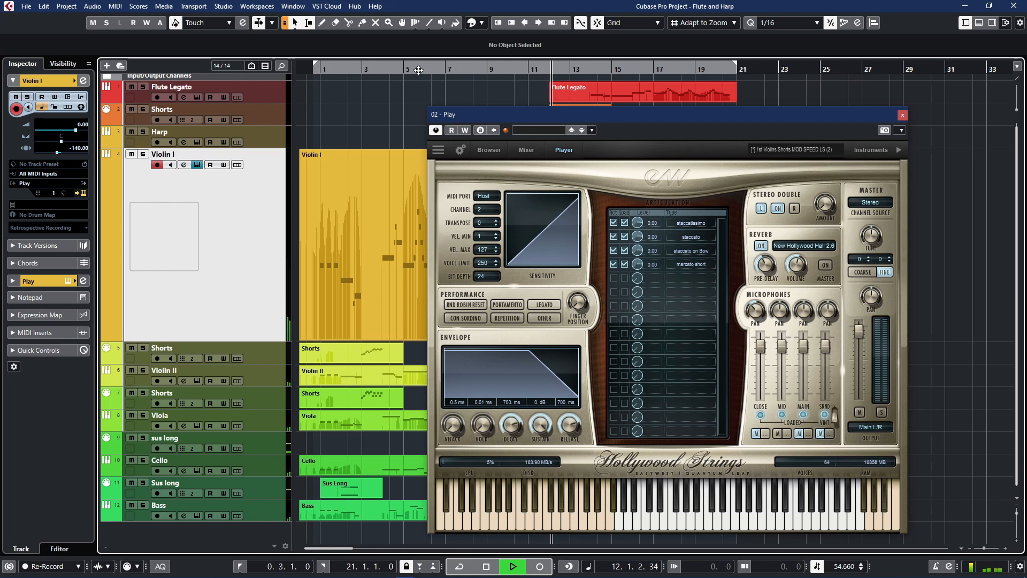
pyautogui.press('space')
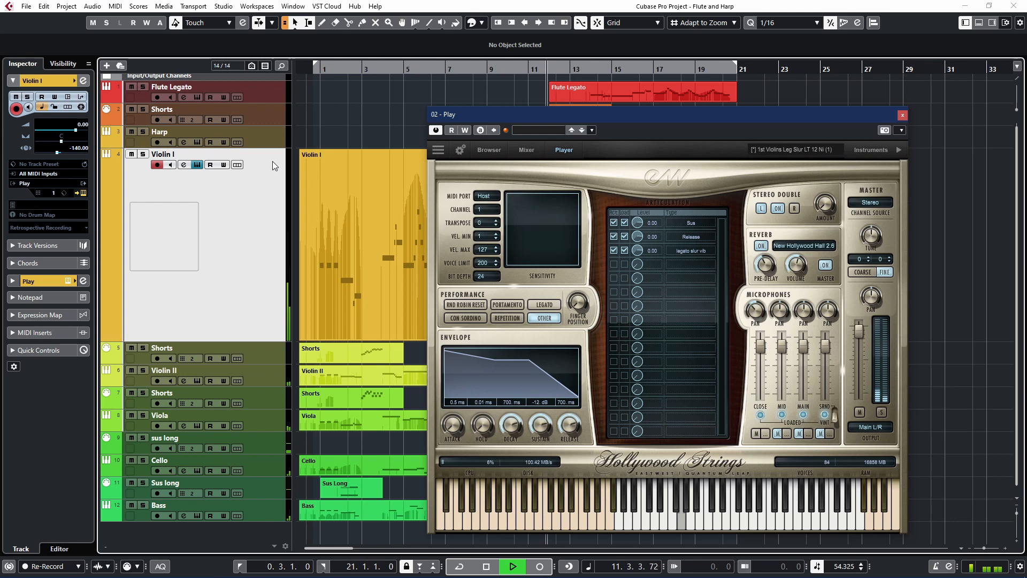
pyautogui.press('space')
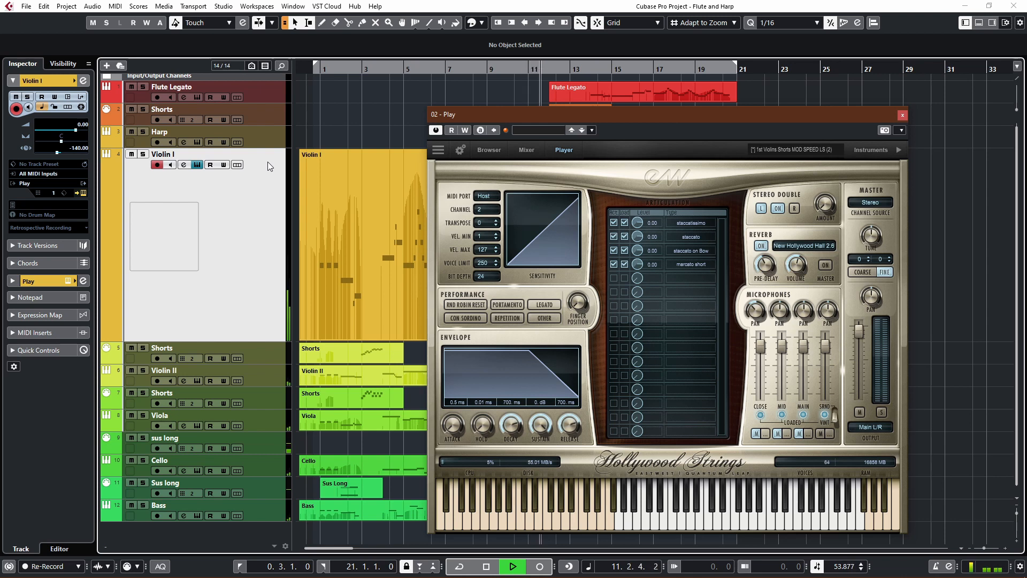
pyautogui.press('space')
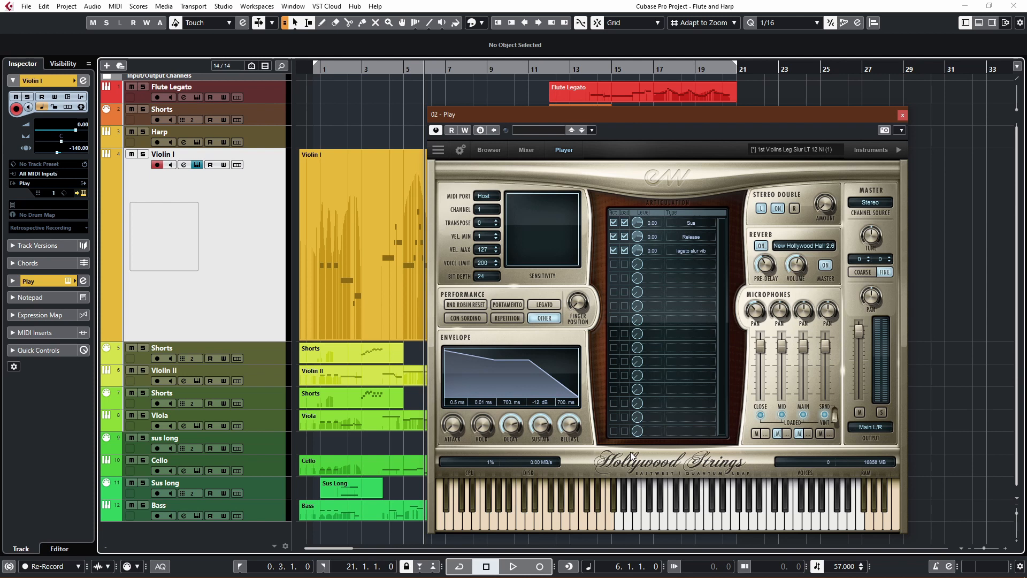
pyautogui.press('space')
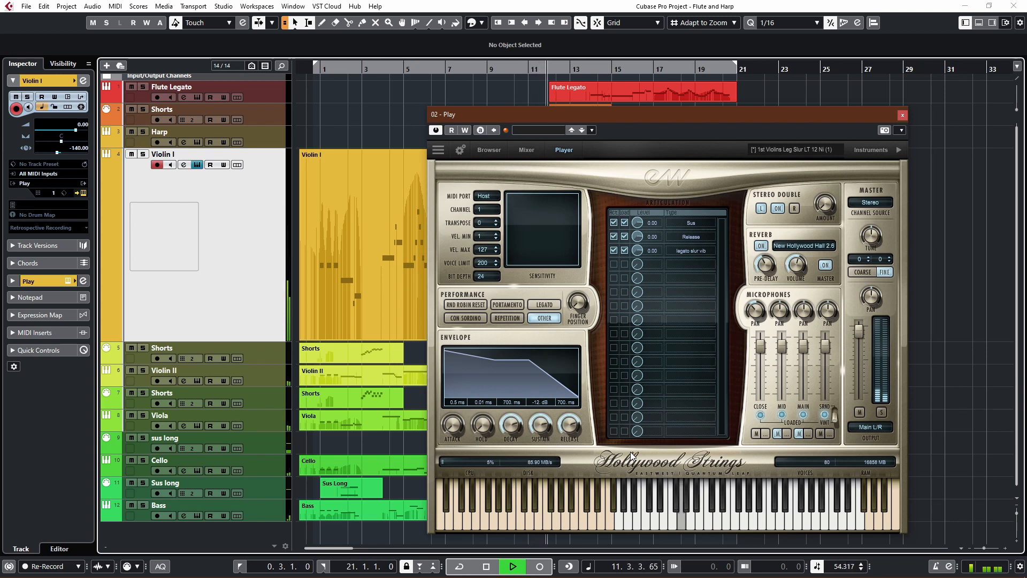
pyautogui.press('space')
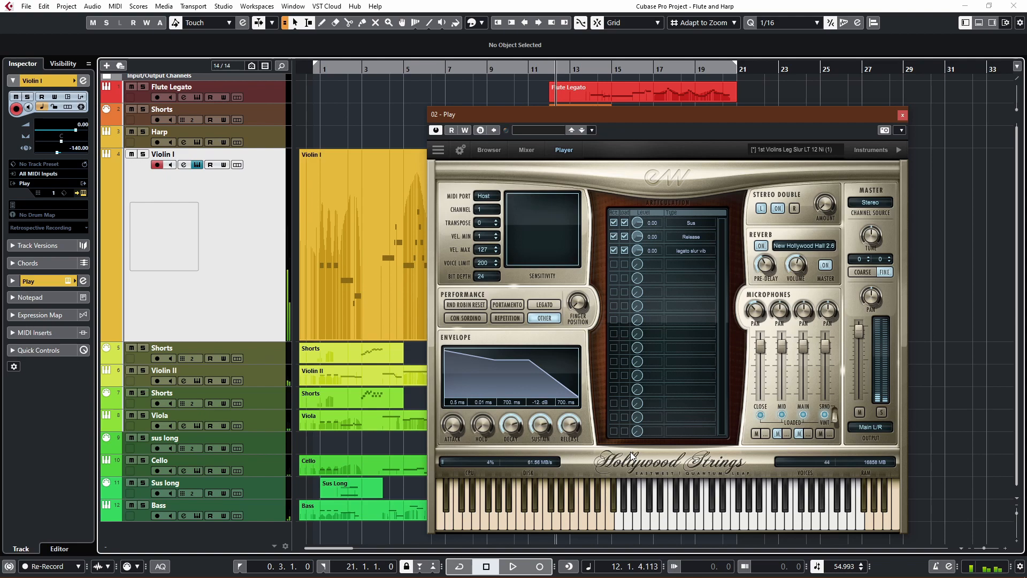